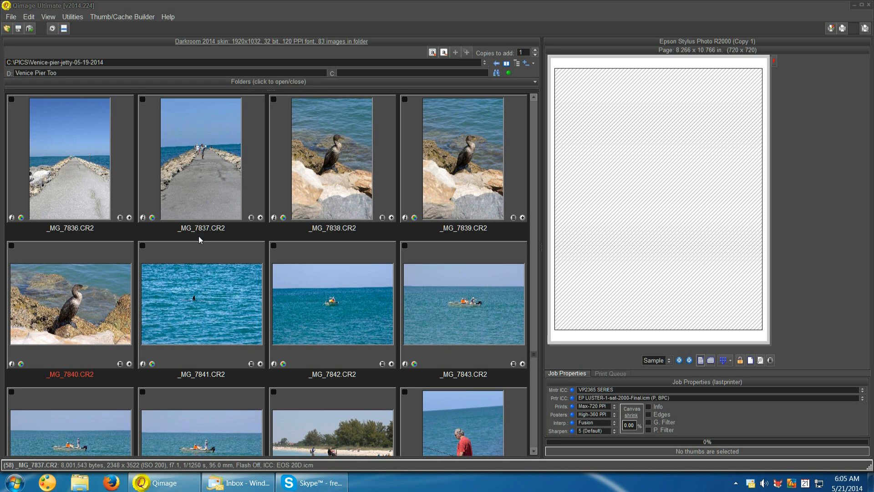
Expand the folder tree to view the photo folders and collapse it again.
click(318, 82)
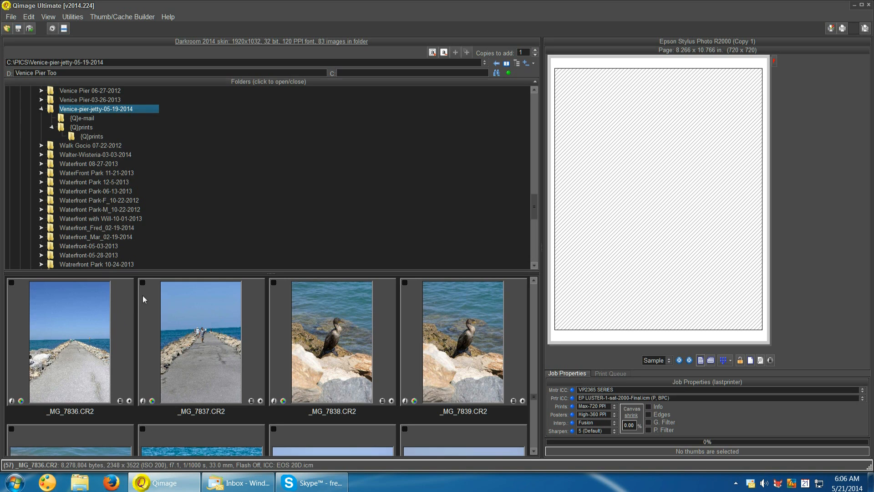
click(246, 81)
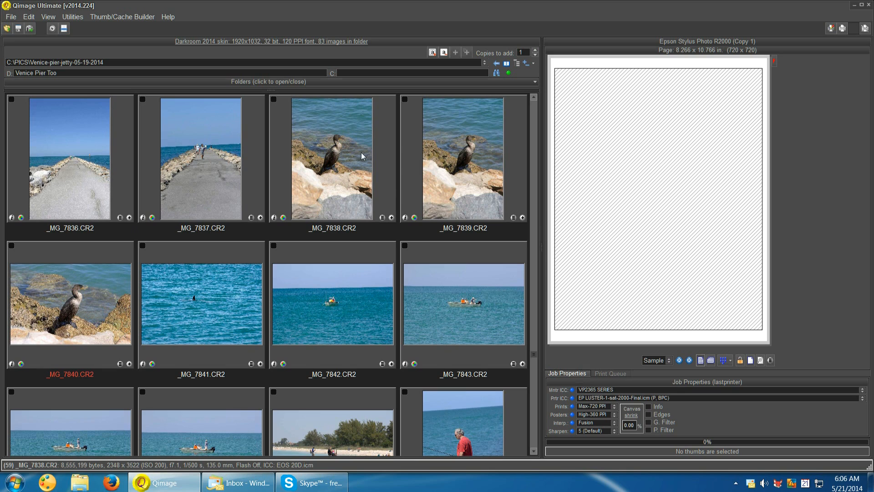
Try the 4.00 x 6.00 print size, move the print properties off the page preview, and set the size to 4.00 x 5.00.
click(513, 217)
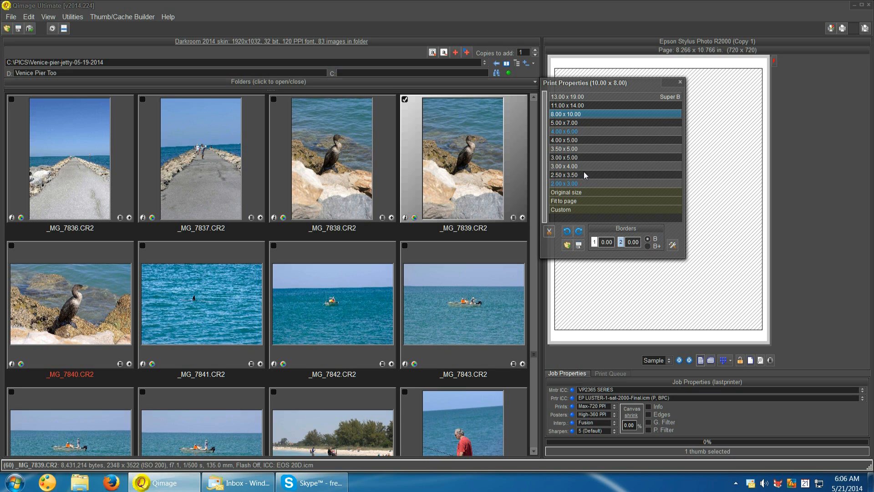
click(566, 131)
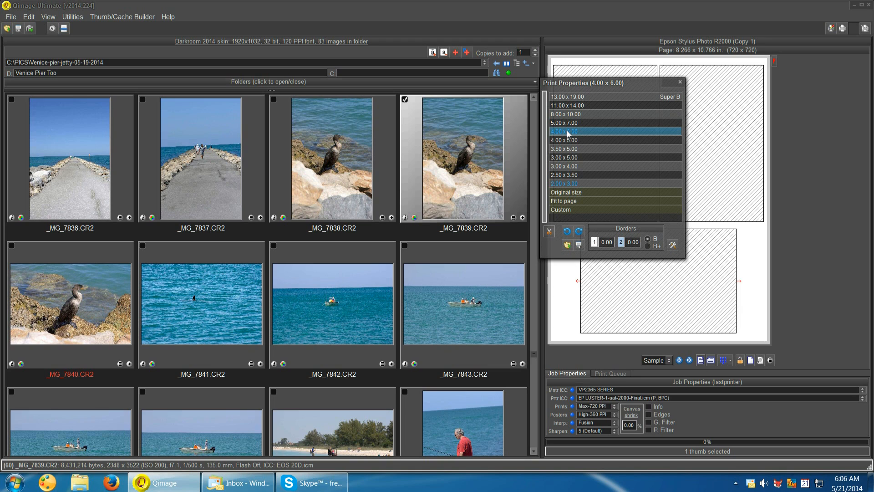
drag(585, 82, 409, 97)
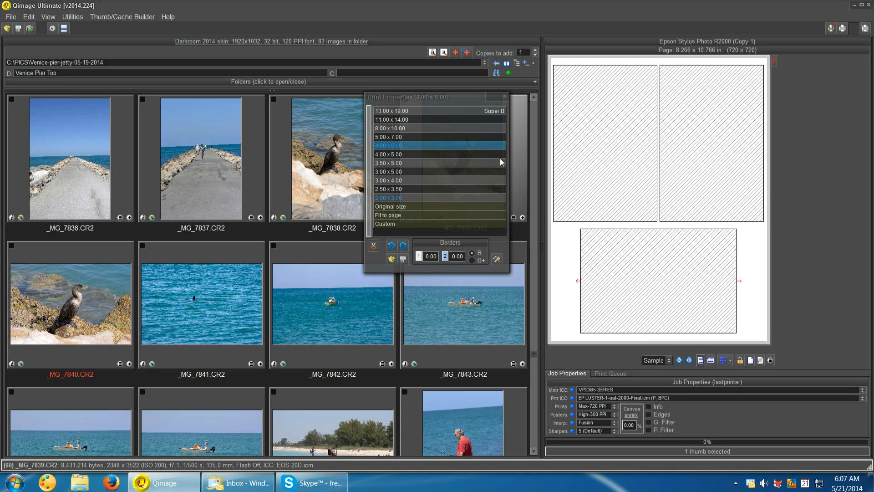
click(403, 154)
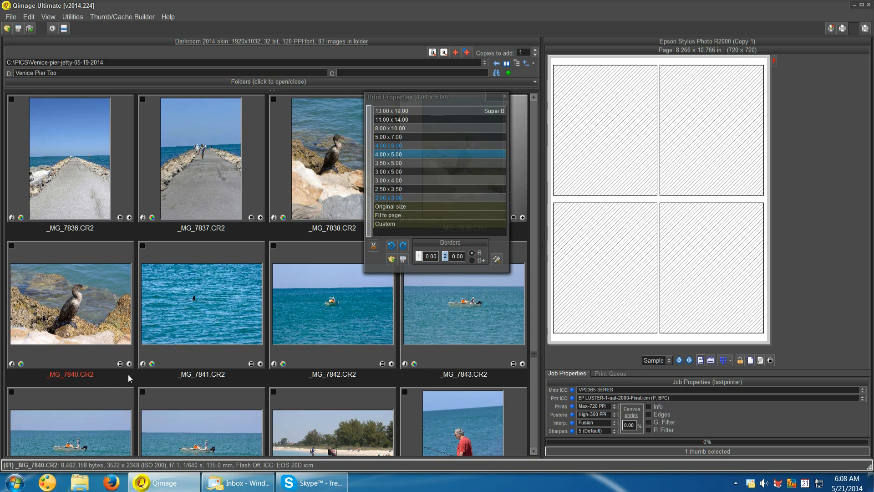
Add four prints of _MG_7840.CR2 to the first page.
click(130, 362)
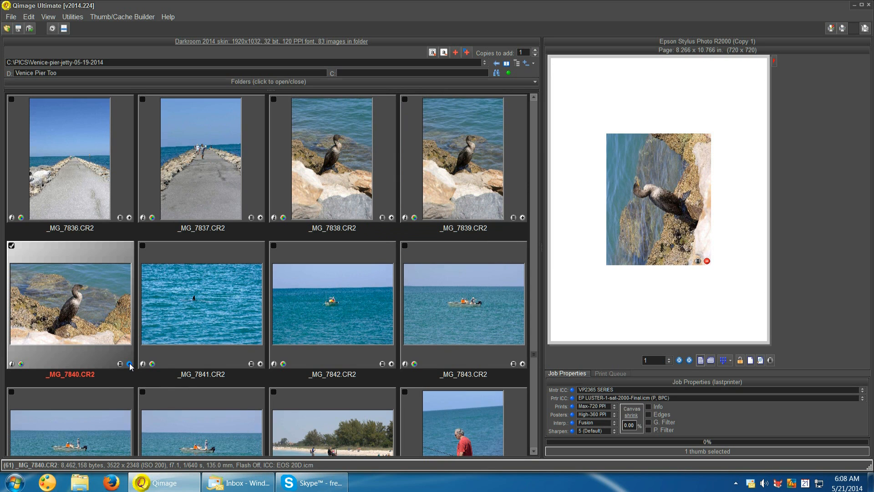
click(130, 363)
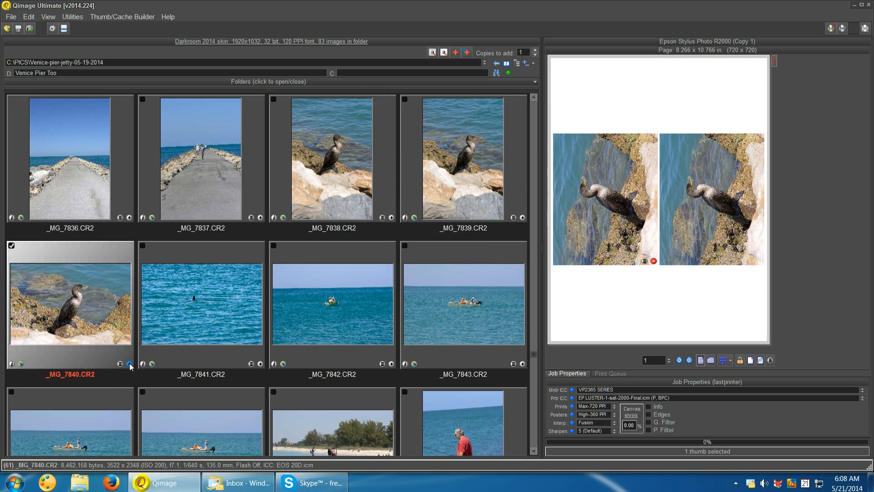
click(130, 364)
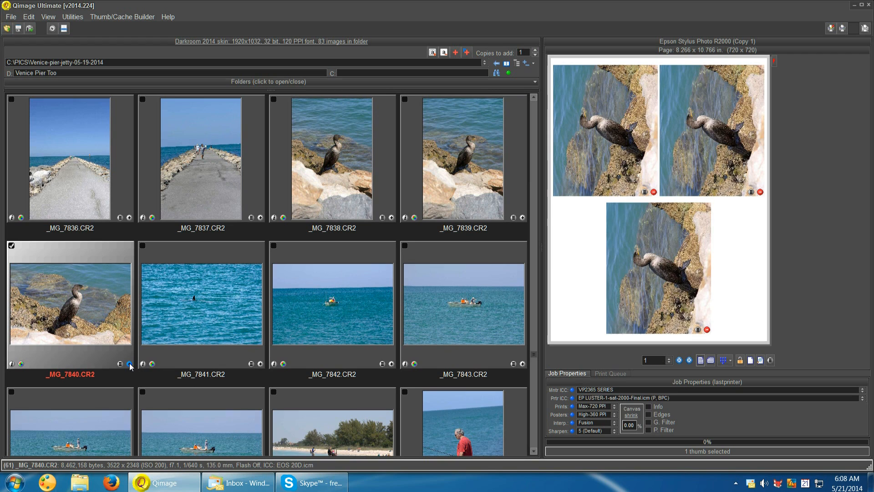
click(129, 364)
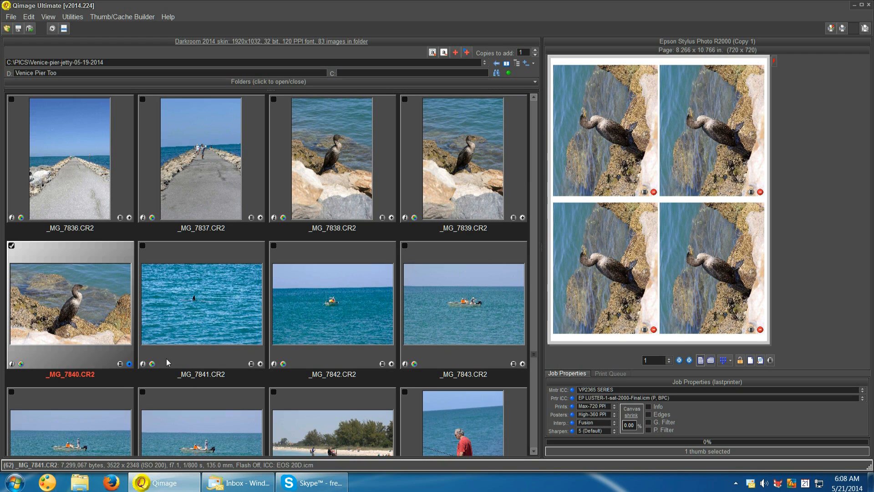
Add four prints of _MG_7841.CR2 to the print queue on the second page.
click(260, 364)
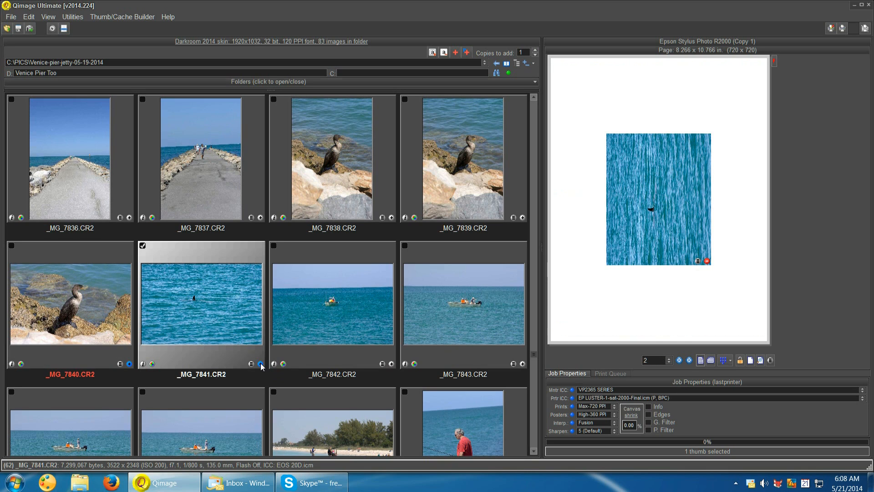
click(261, 364)
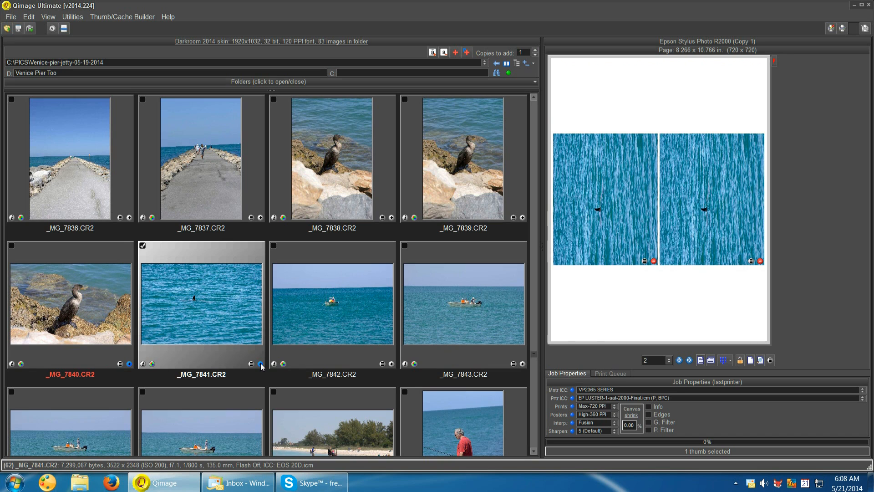
click(261, 364)
click(260, 364)
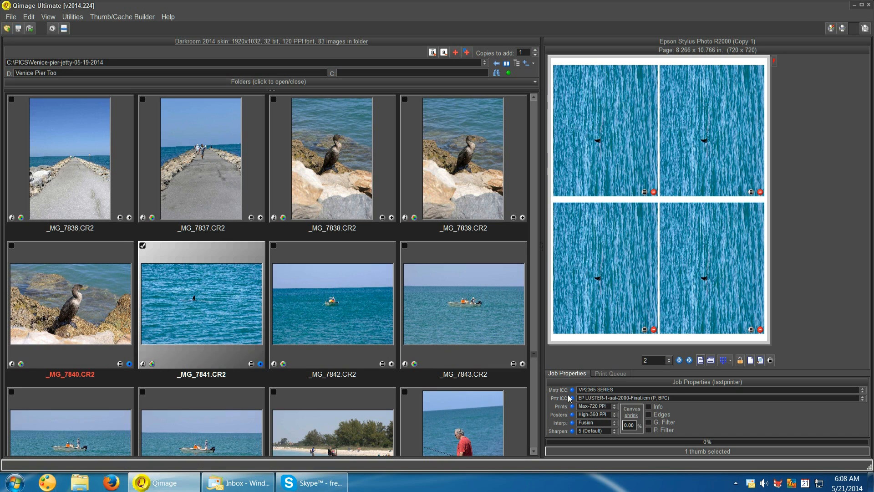
Review the queued pages and change the page orientation to landscape.
click(679, 360)
click(689, 360)
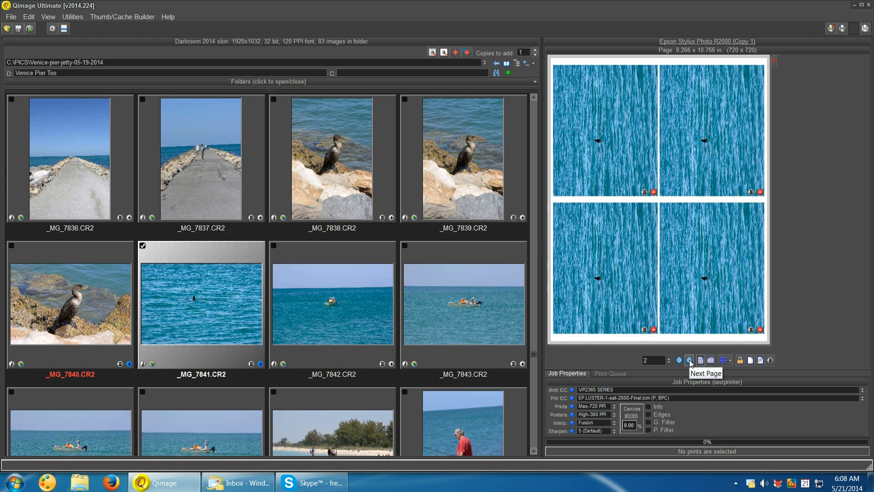
mouse_move(635, 324)
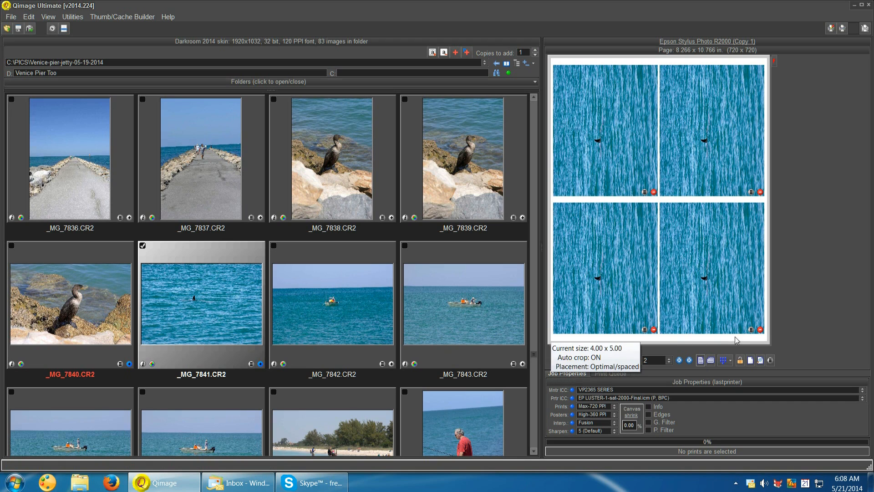
click(710, 361)
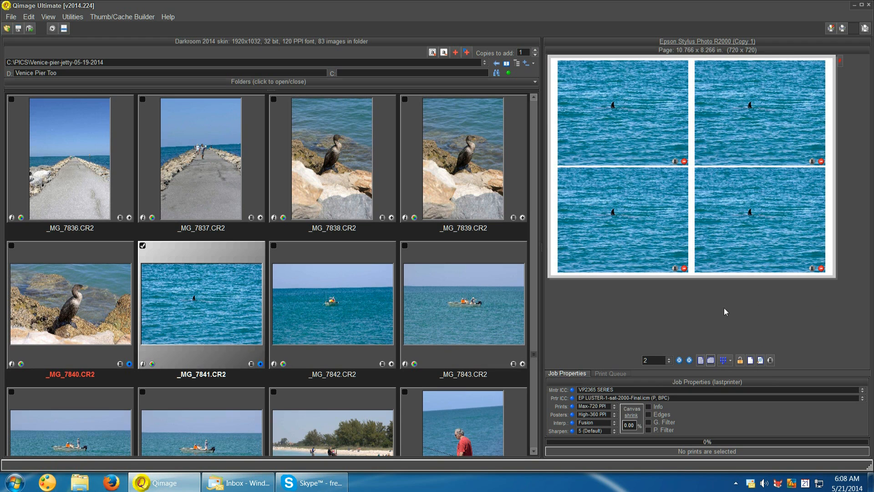
Select all queued prints, resize them to 3.00 x 4.00, and check the layout on both pages.
click(679, 360)
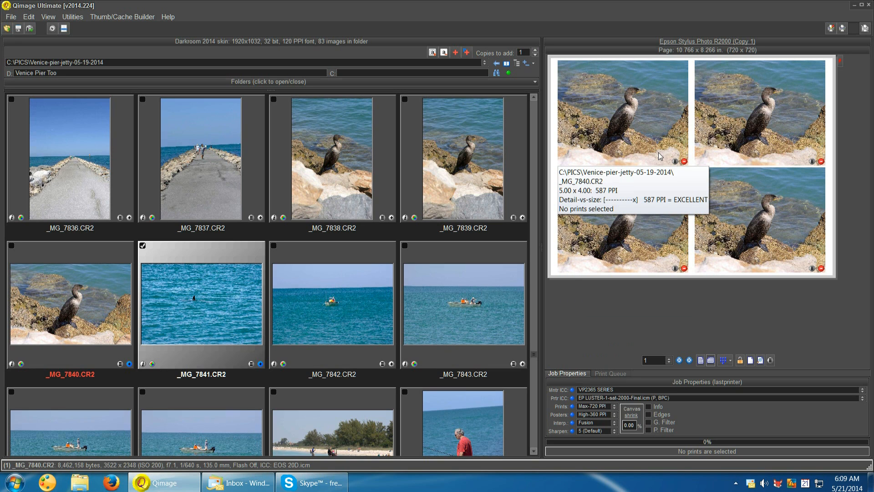
right_click(642, 128)
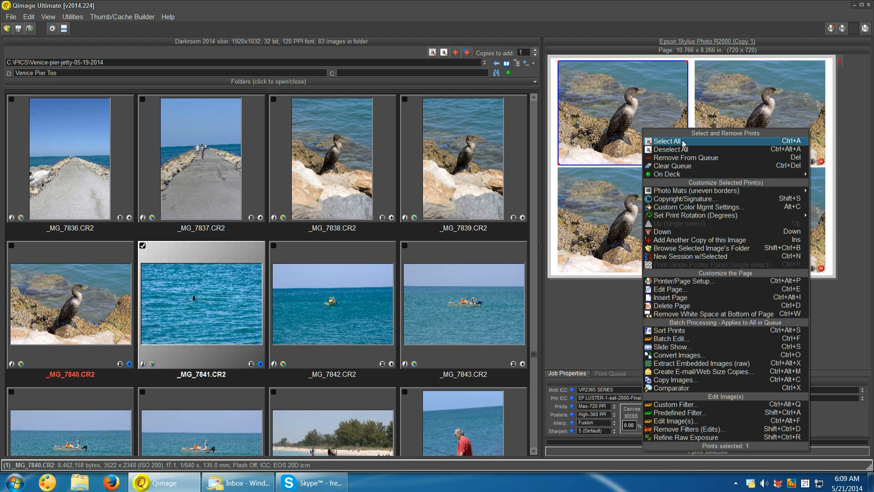
click(682, 143)
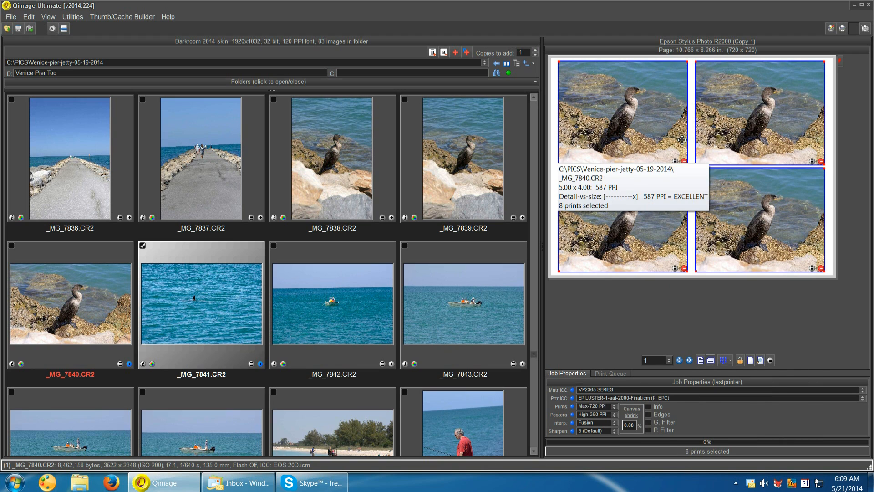
click(676, 162)
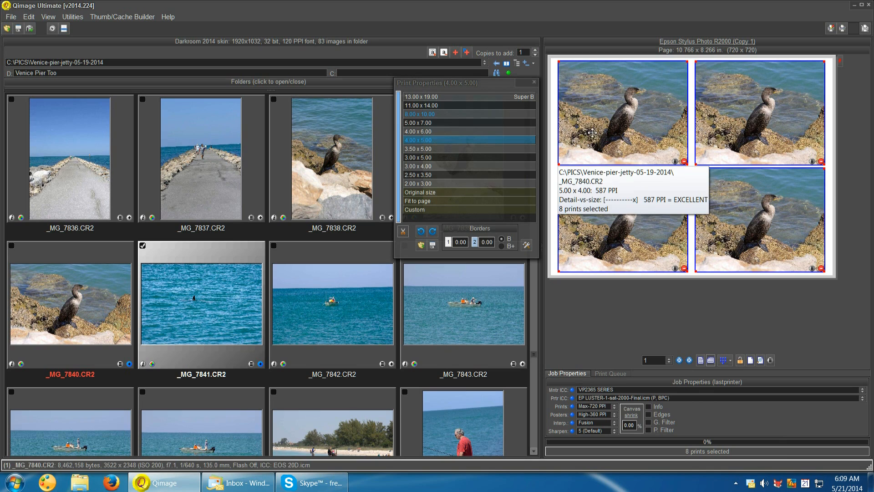
click(421, 166)
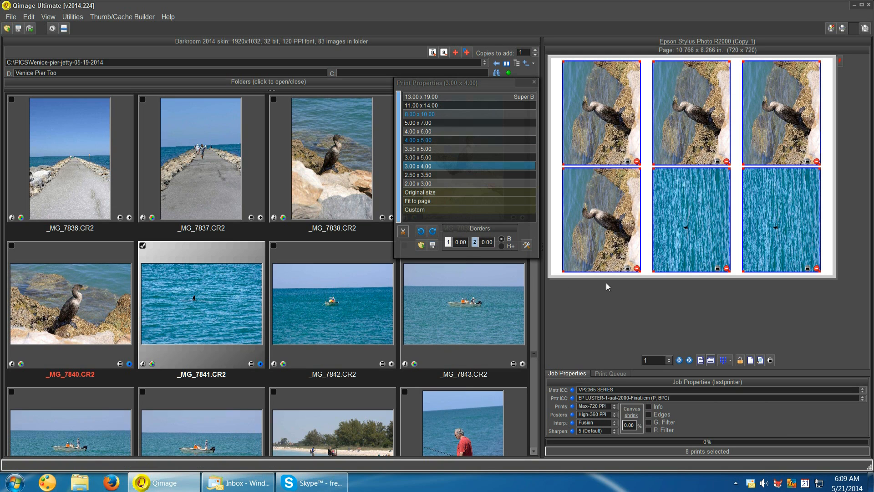
click(689, 360)
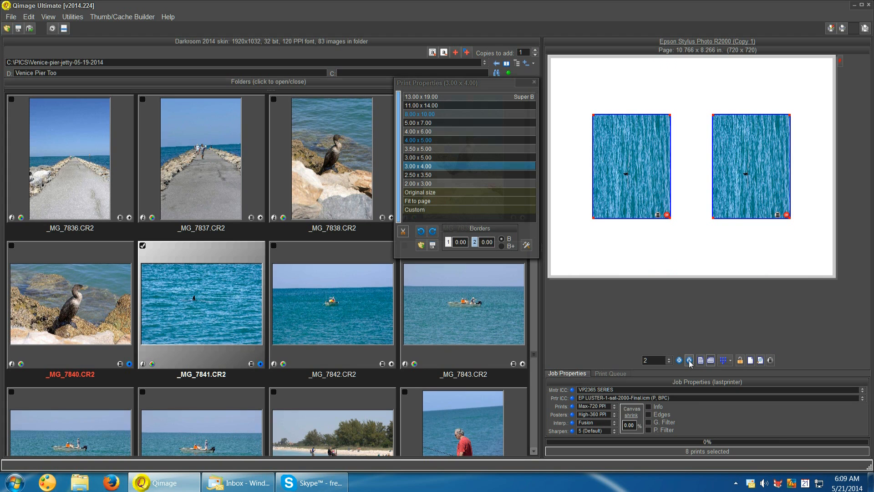
click(681, 361)
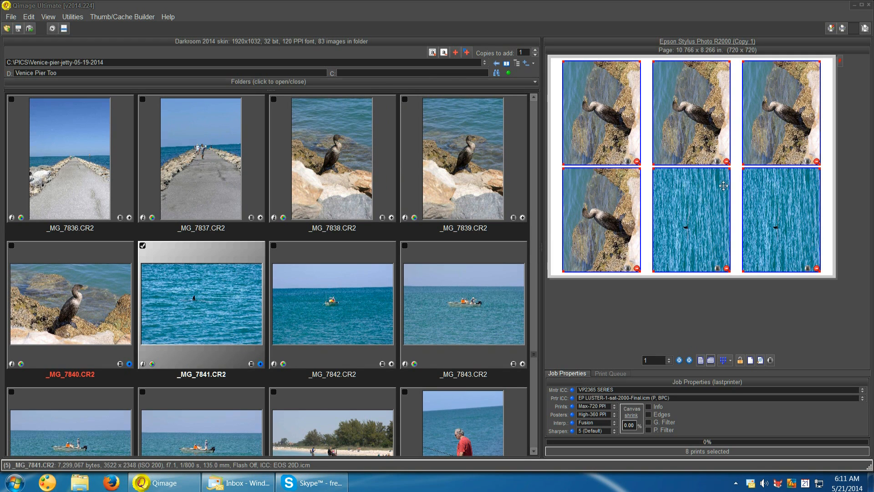
Clear the entire print queue.
click(683, 136)
right_click(683, 137)
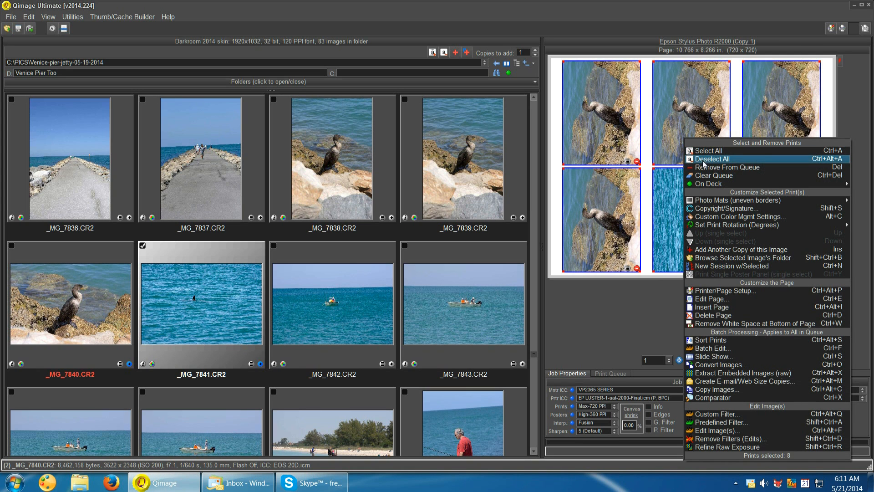
click(713, 176)
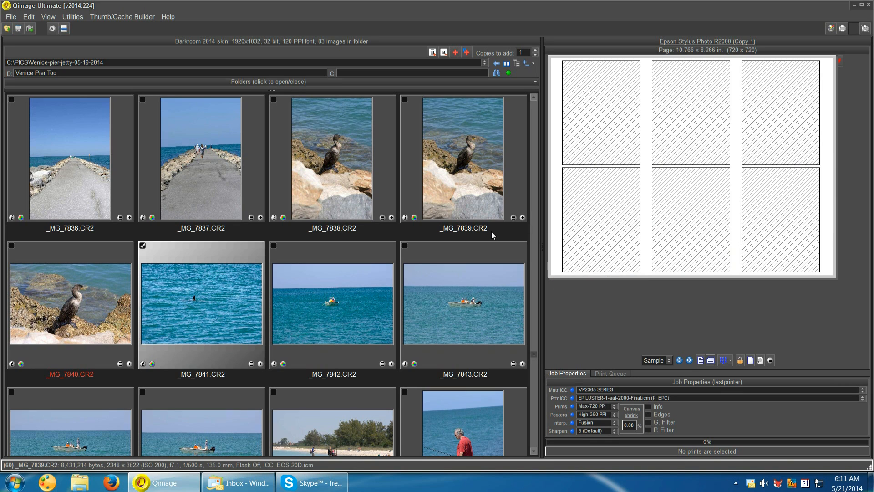
Turn on adding prints directly from the size list and add _MG_7839.CR2 at 5.00 x 7.00, 2.50 x 3.50 and 3.00 x 5.00.
click(513, 217)
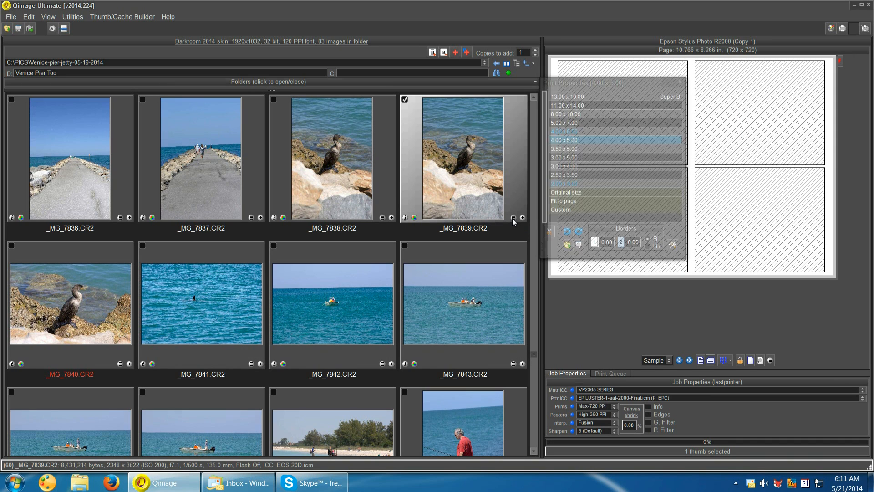
click(545, 182)
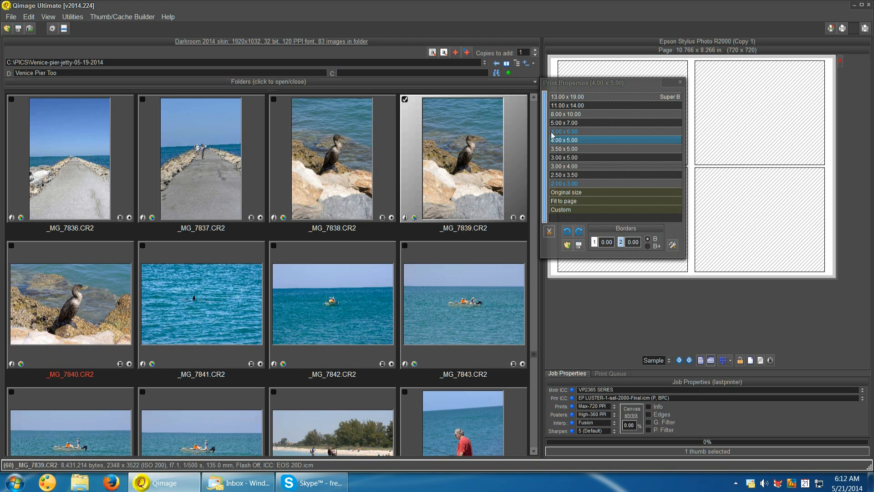
click(562, 122)
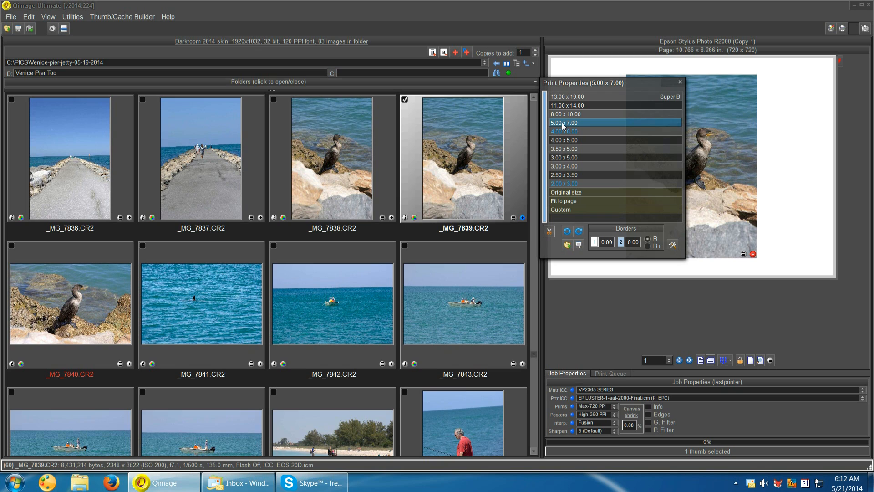
click(564, 174)
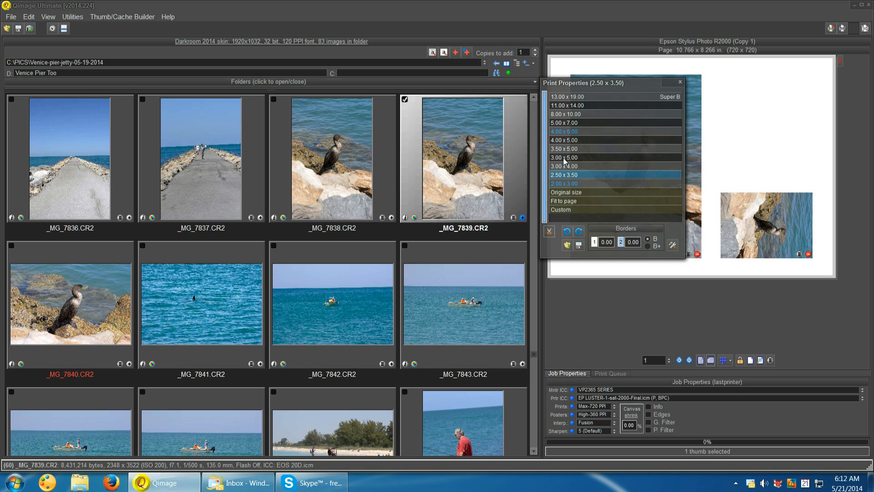
click(564, 157)
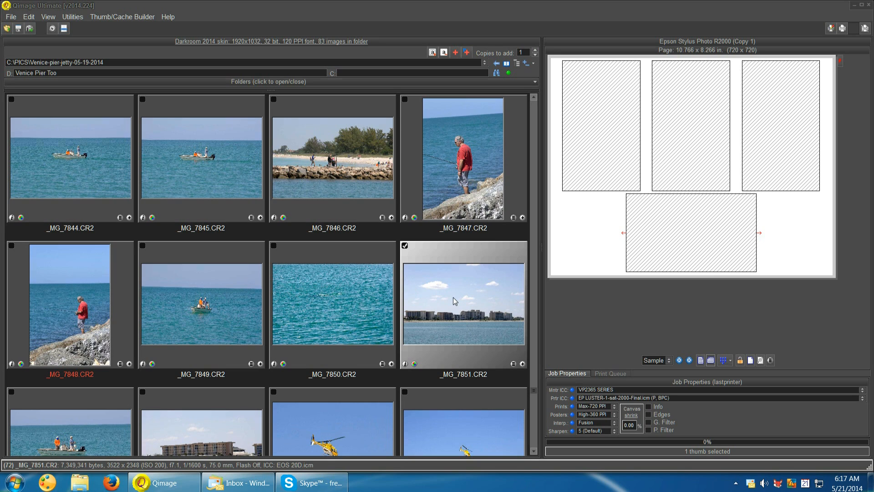
Open the raw developing options for _MG_7851.CR2, try a fill of -19, and return the fill to 0.
click(414, 364)
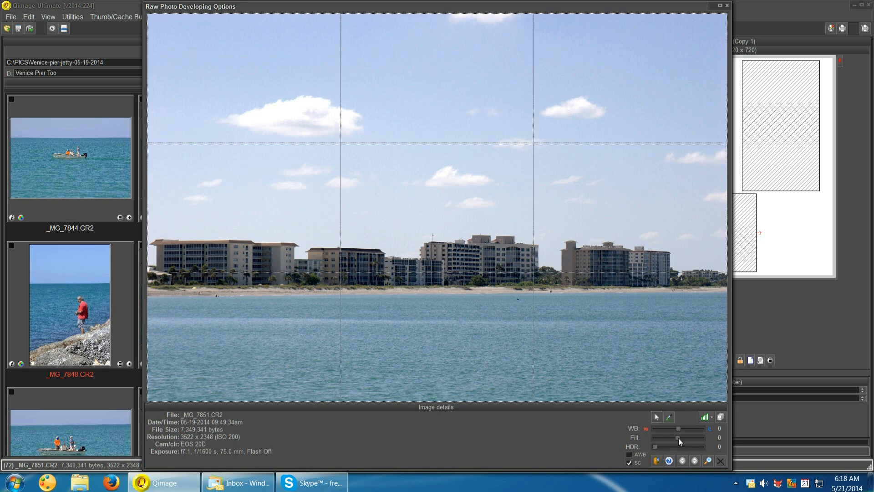
drag(661, 438, 651, 439)
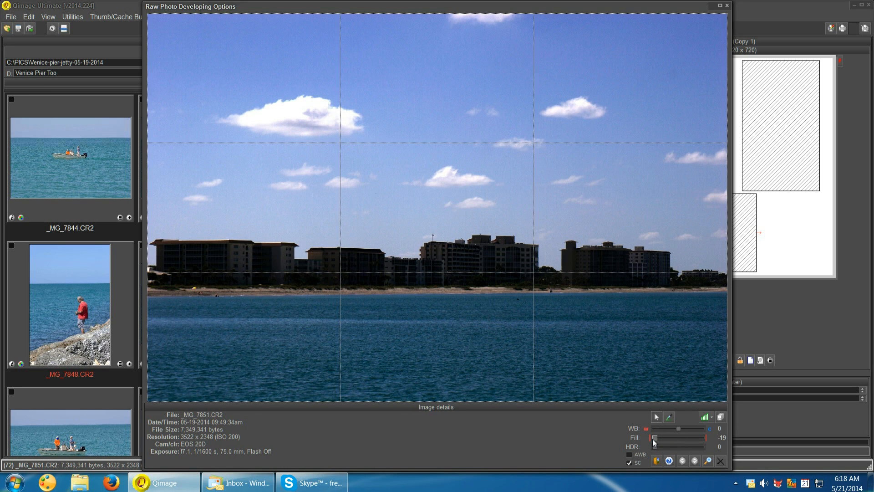
drag(668, 439, 676, 442)
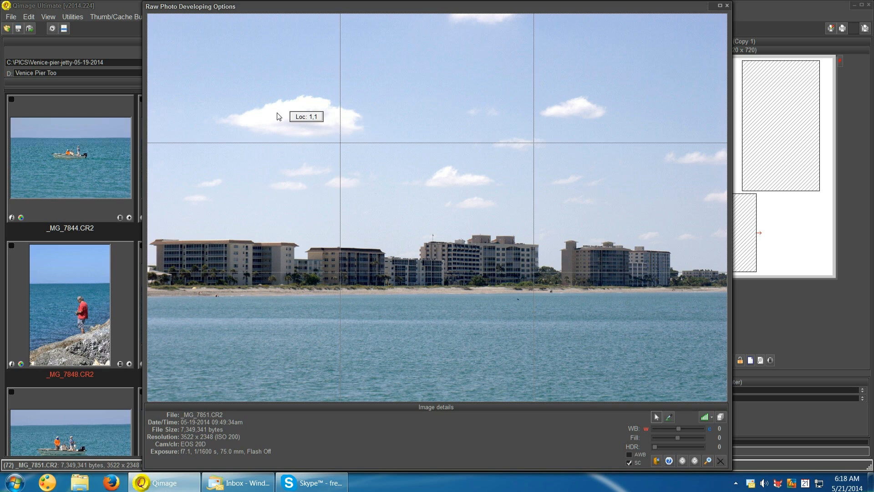
Try the auto black level highlight recovery on grid cell 1,1, which holds the large cloud.
key(shift)
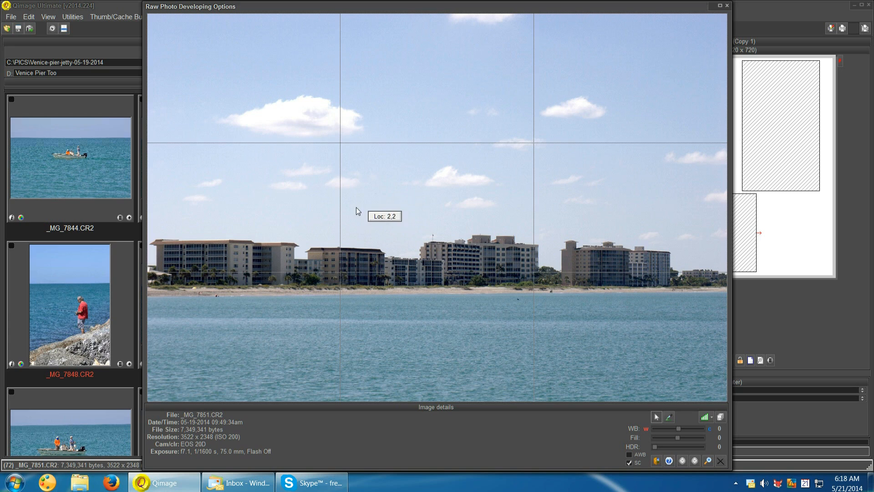
click(305, 126)
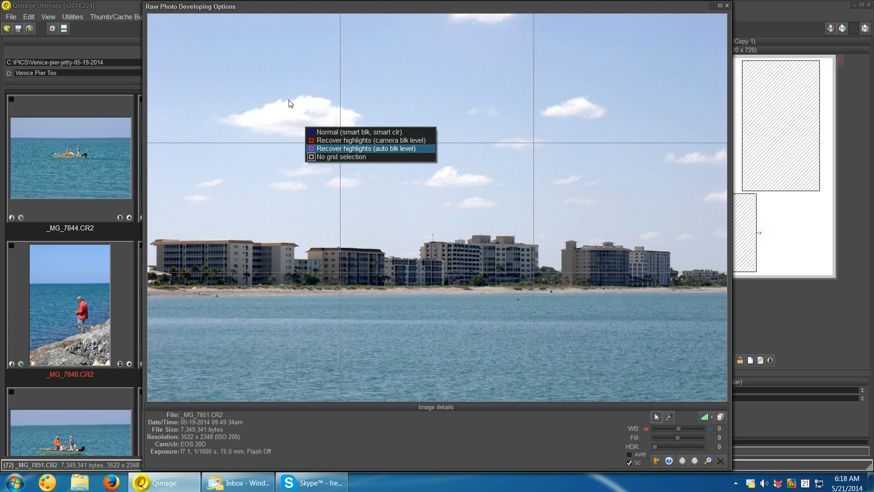
click(313, 149)
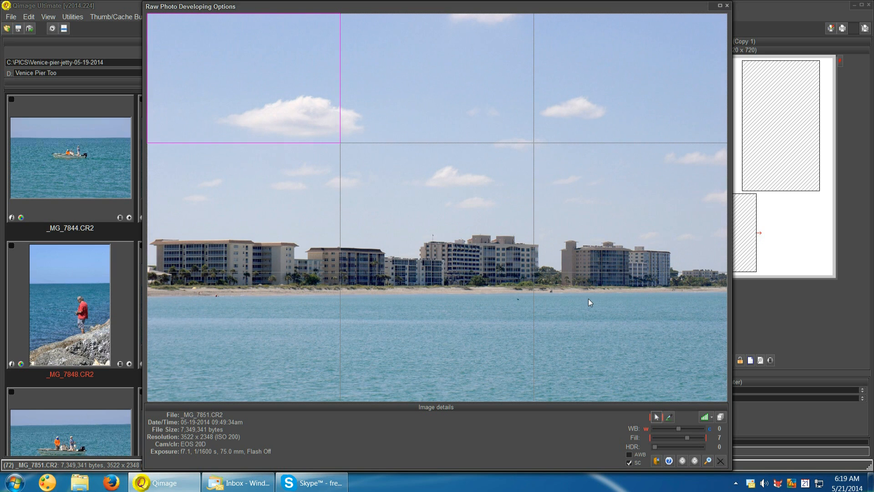
Try a fill of 14, reduce it to 8, and close the raw developing options without saving the changes.
scroll(453, 224, up, 1)
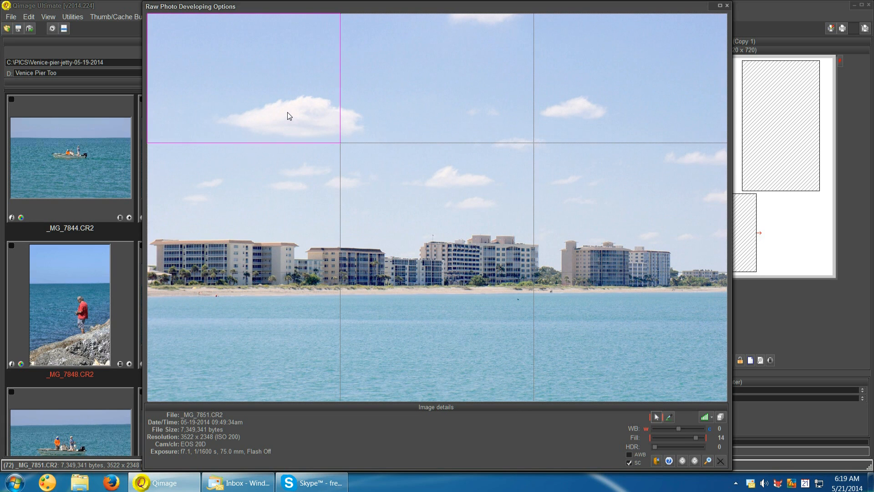
scroll(297, 117, up, 1)
click(659, 436)
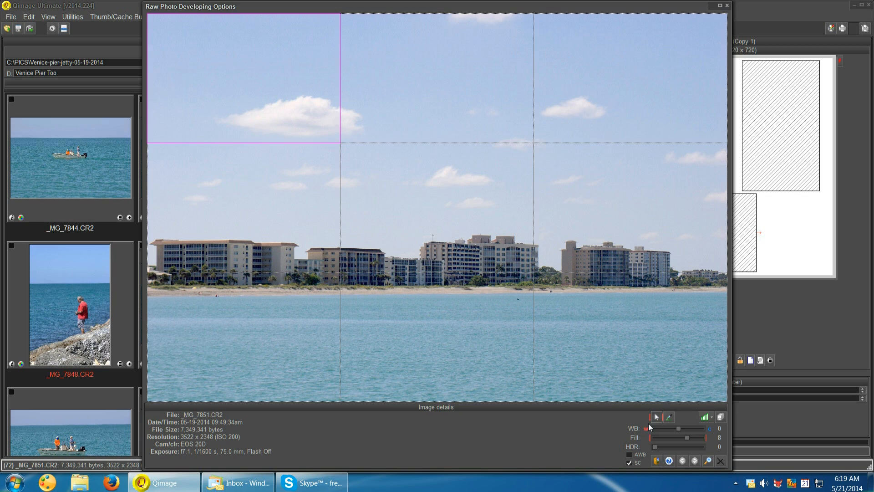
click(720, 461)
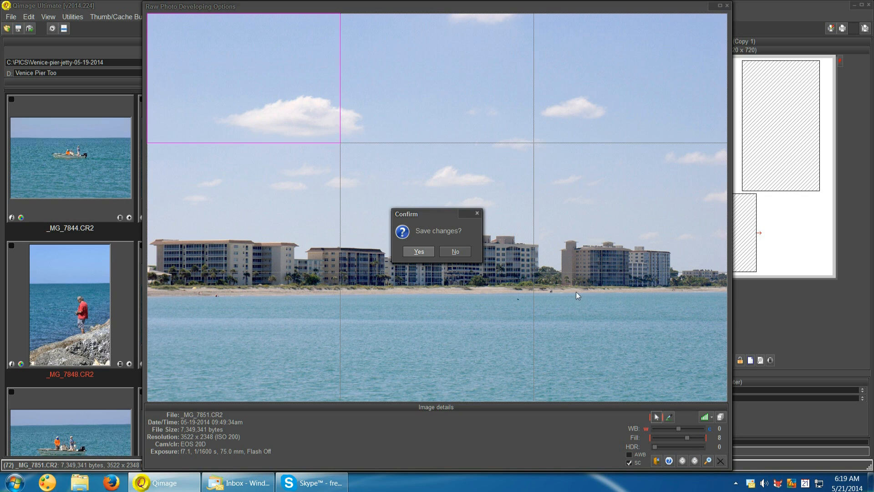
click(442, 250)
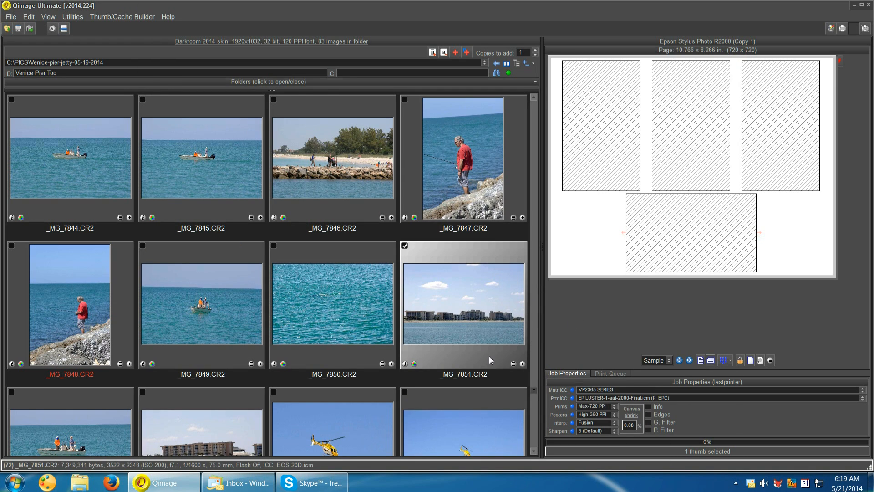
Add _MG_7851.CR2 to the page at 3.00 x 5.00 and open that print in the image editor.
click(523, 363)
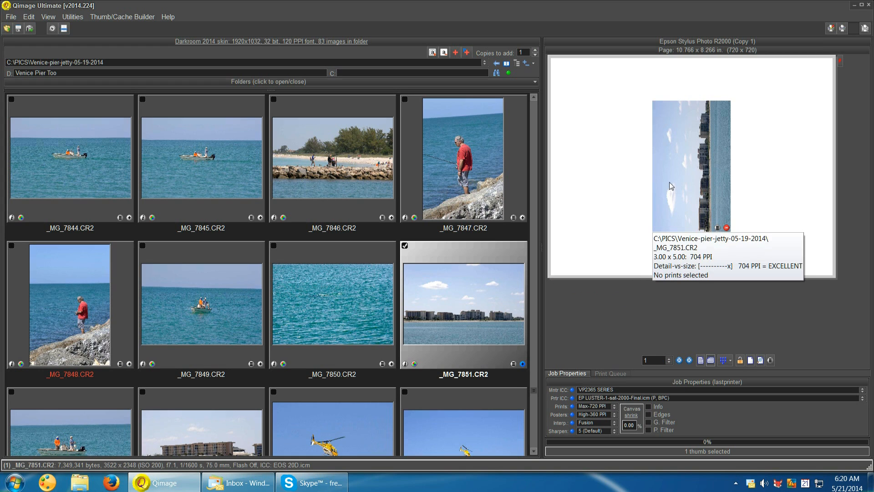
double_click(651, 187)
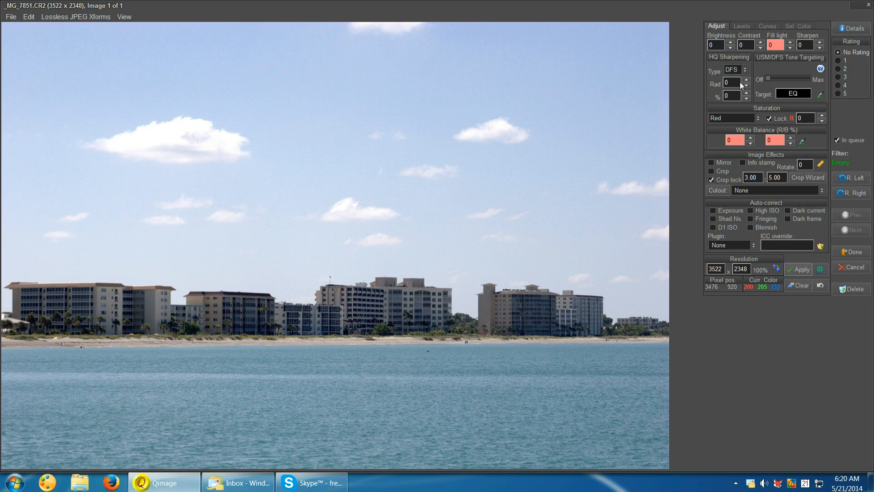
Try lowering the RGB highlight level and bending the RGB curve from input 128 to output 115, resetting each adjustment.
click(741, 26)
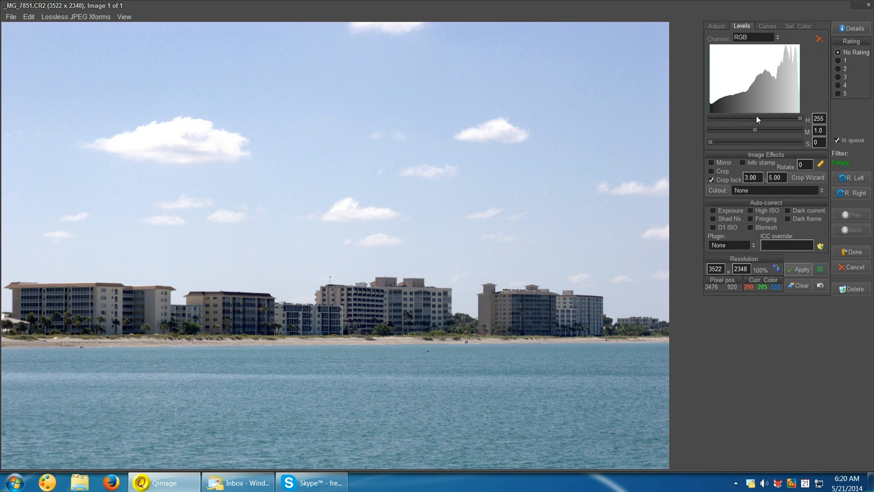
mouse_move(800, 118)
mouse_down()
mouse_move(773, 119)
mouse_move(783, 118)
mouse_up()
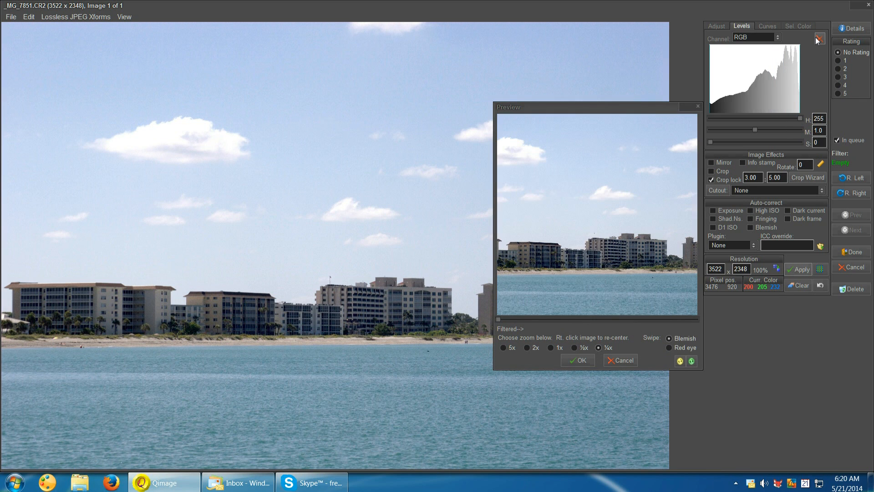
click(768, 26)
mouse_move(756, 89)
mouse_down()
mouse_move(736, 70)
mouse_move(753, 91)
mouse_up()
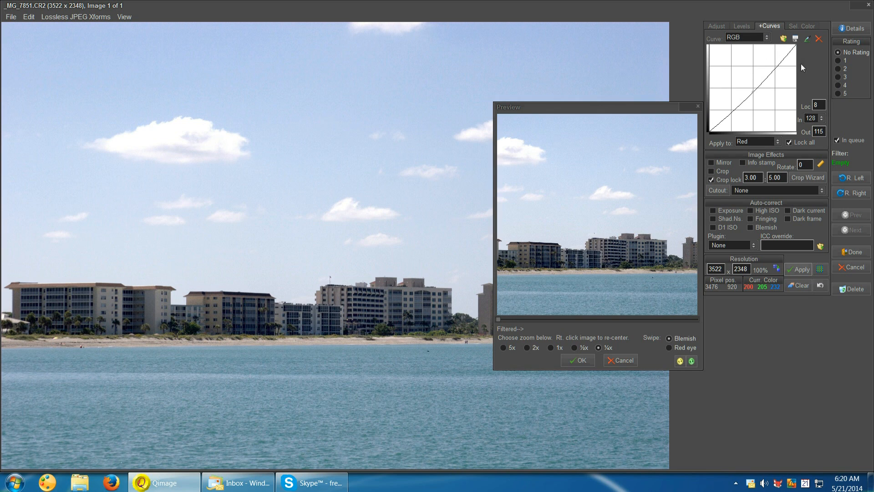
click(818, 39)
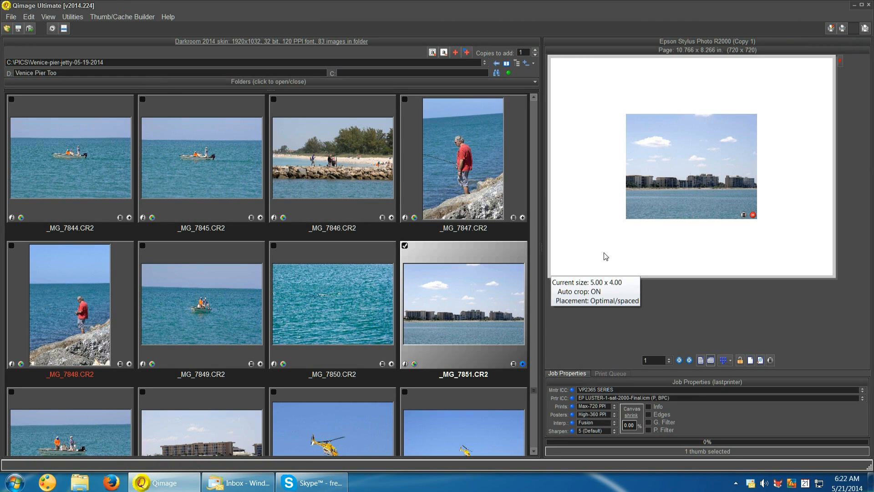
Remove the existing print from the page and add _MG_7854.CR2 at 8.00 x 10.00.
click(754, 216)
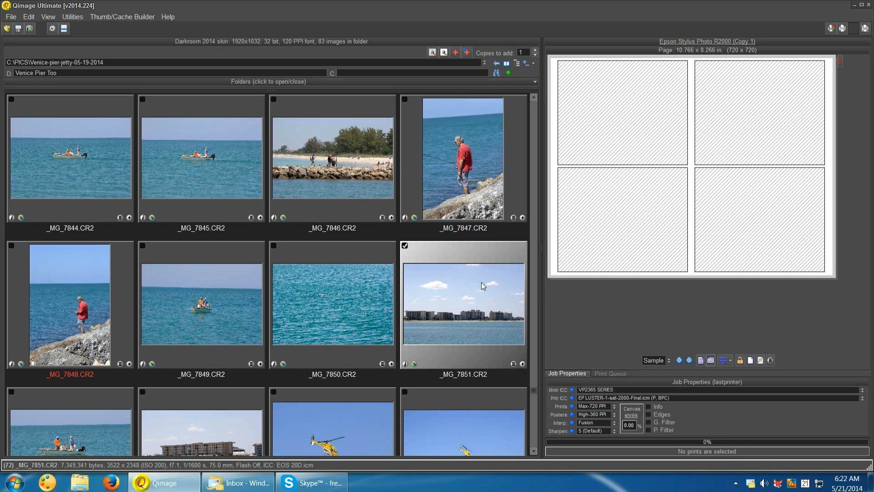
scroll(466, 320, down, 1)
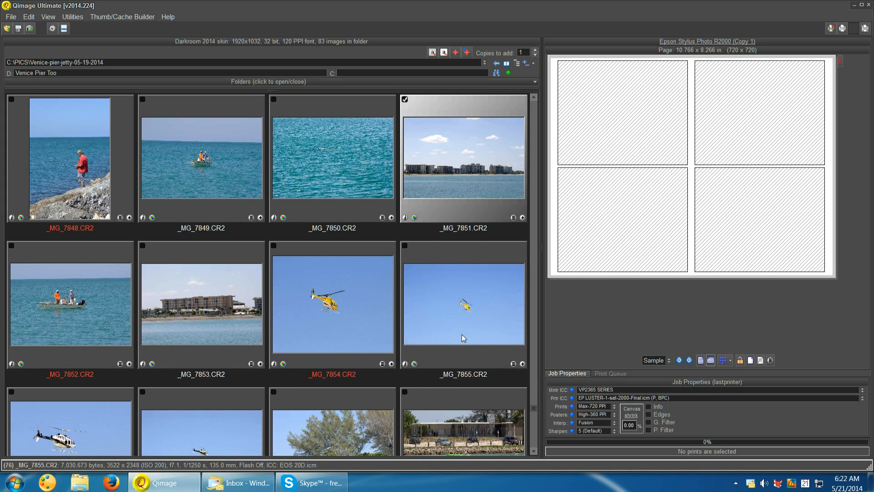
click(383, 363)
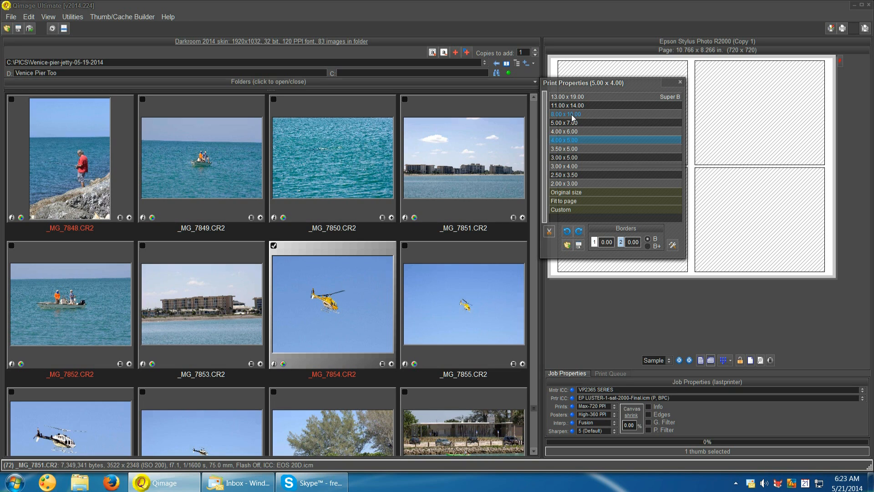
click(572, 114)
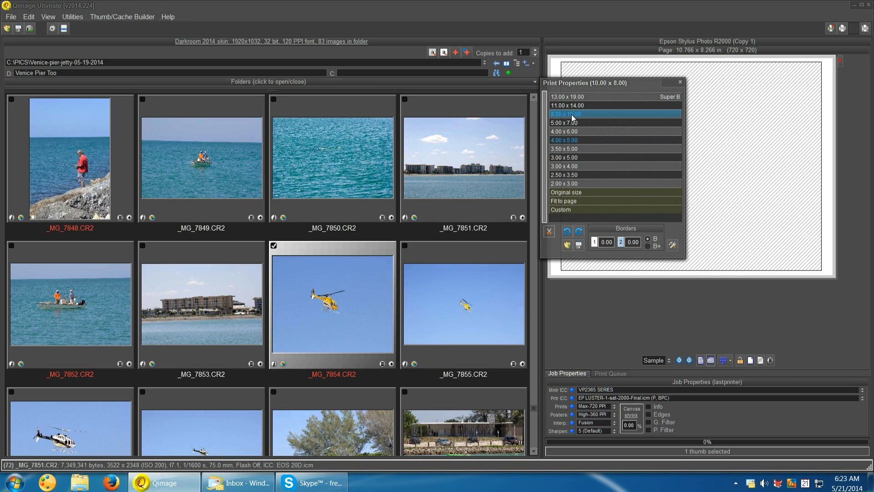
click(391, 364)
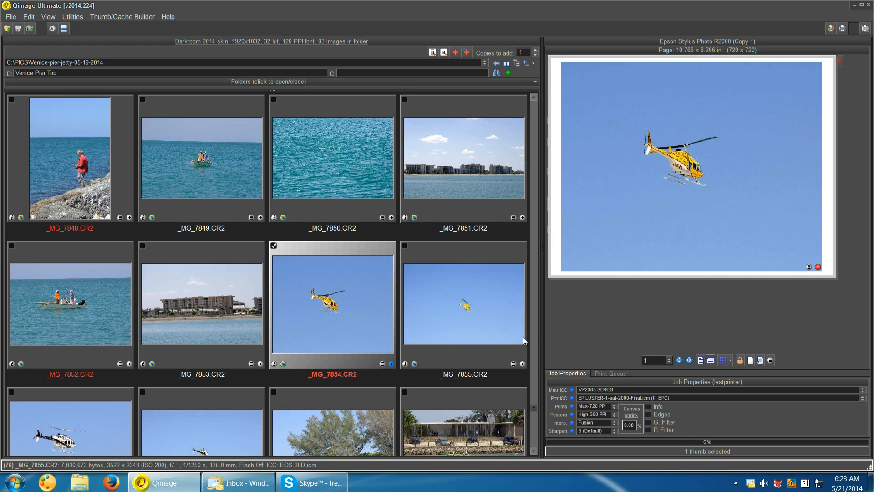
Open the _MG_7854.CR2 print in the image editor and preview the helicopter at 1x zoom.
mouse_move(692, 220)
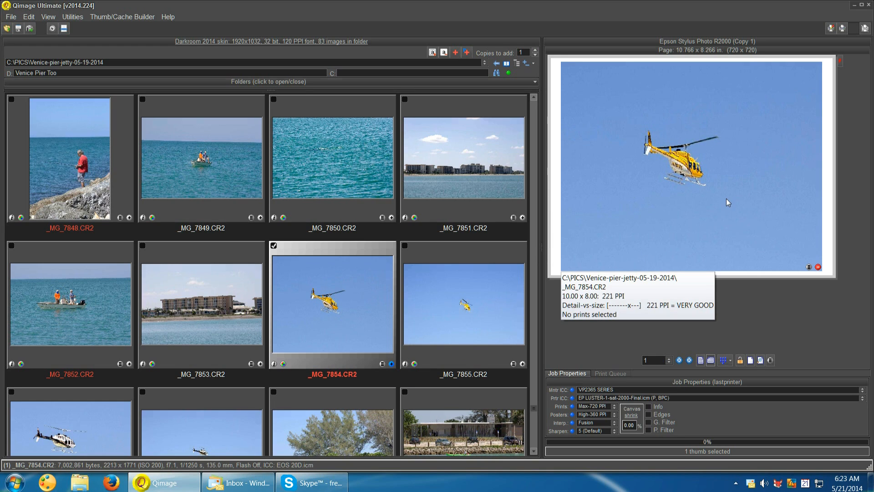
double_click(720, 168)
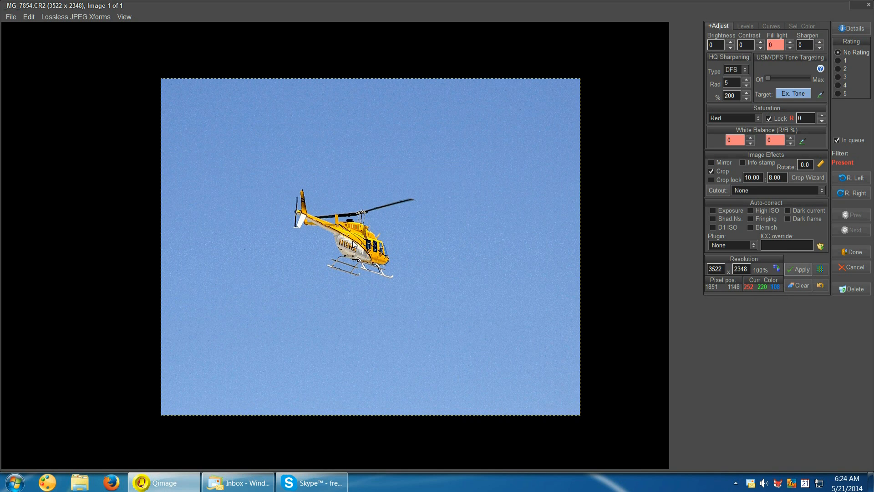
click(439, 250)
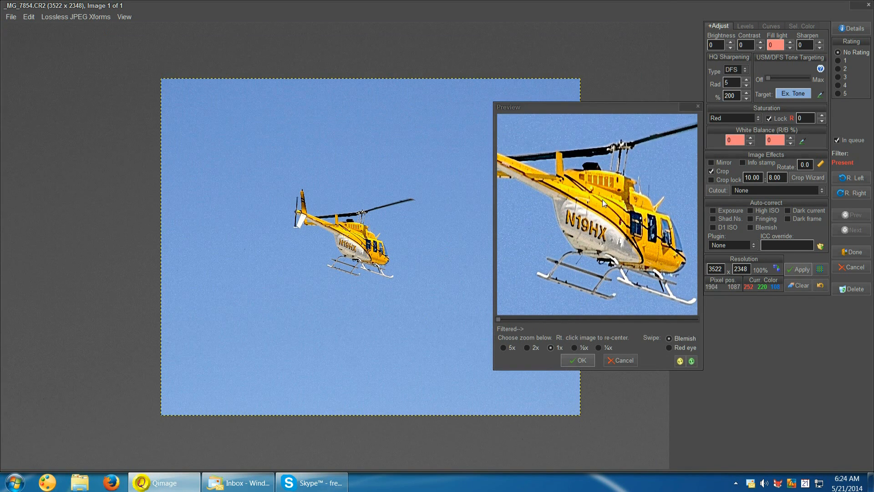
Toggle the USM/DFS filter off and on in the preview to compare the helicopter's sharpening.
click(681, 361)
click(680, 362)
click(680, 361)
click(680, 361)
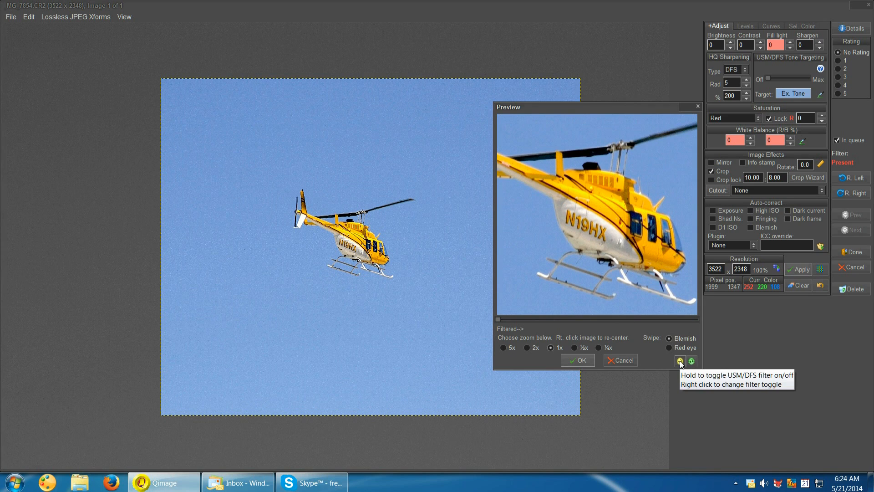
click(680, 361)
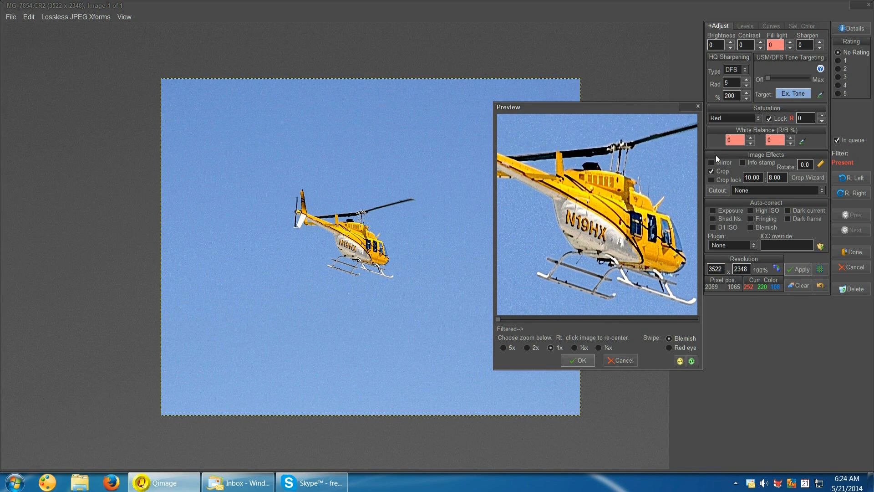
Change the HQ sharpening type to USM and accept the preview.
click(744, 70)
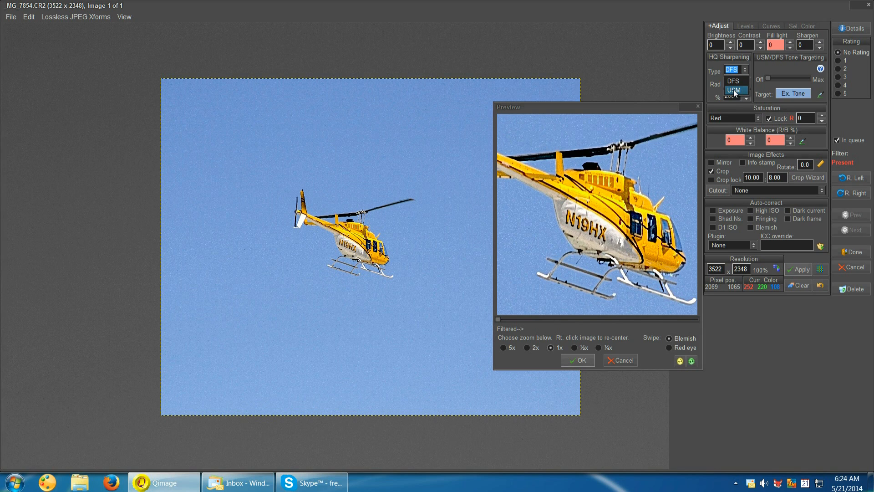
click(734, 90)
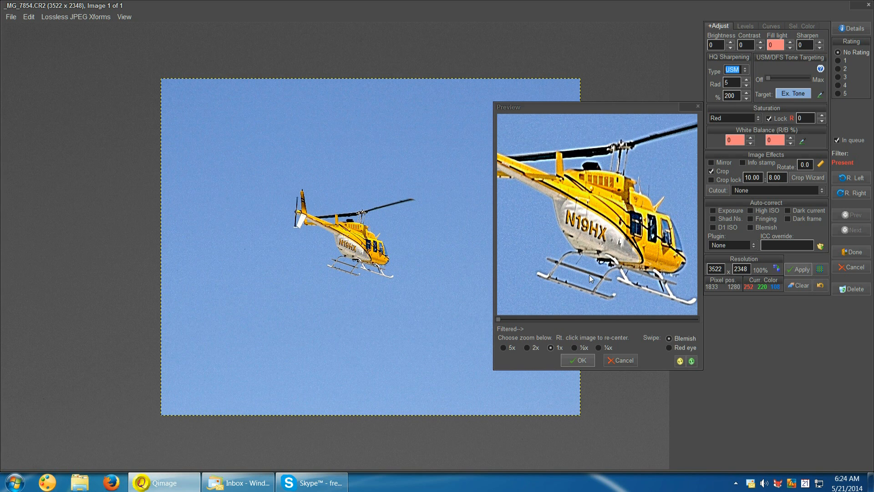
click(587, 359)
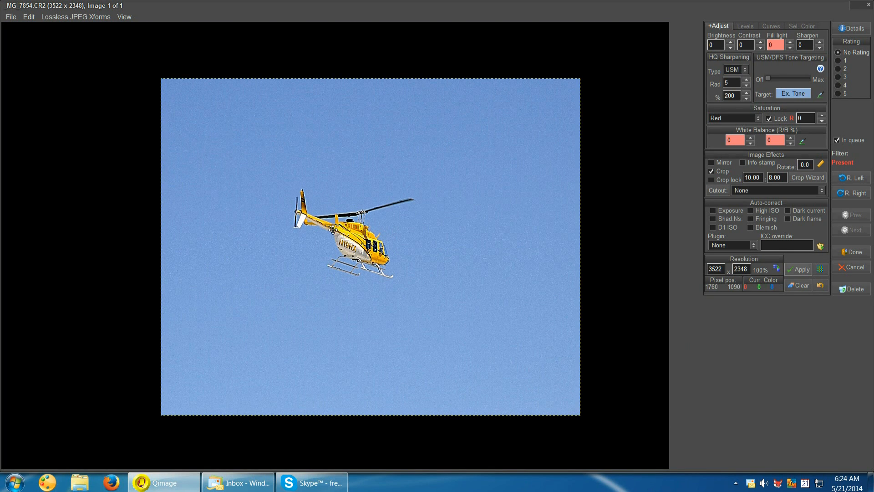
Preview the area around the helicopter's rotor and set the HQ sharpening type back to DFS.
click(304, 206)
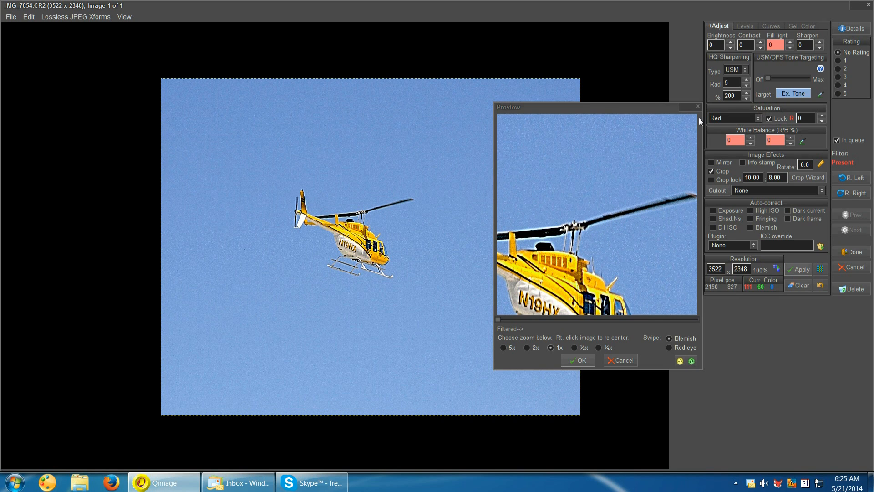
click(745, 70)
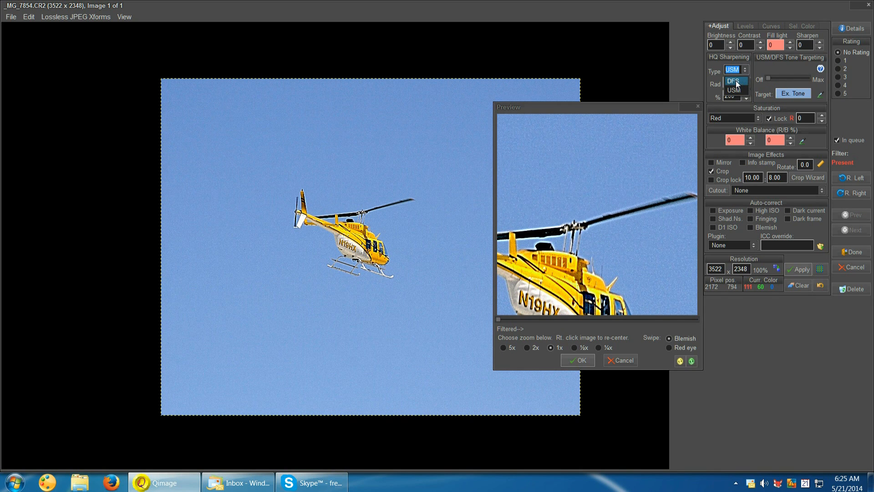
click(735, 82)
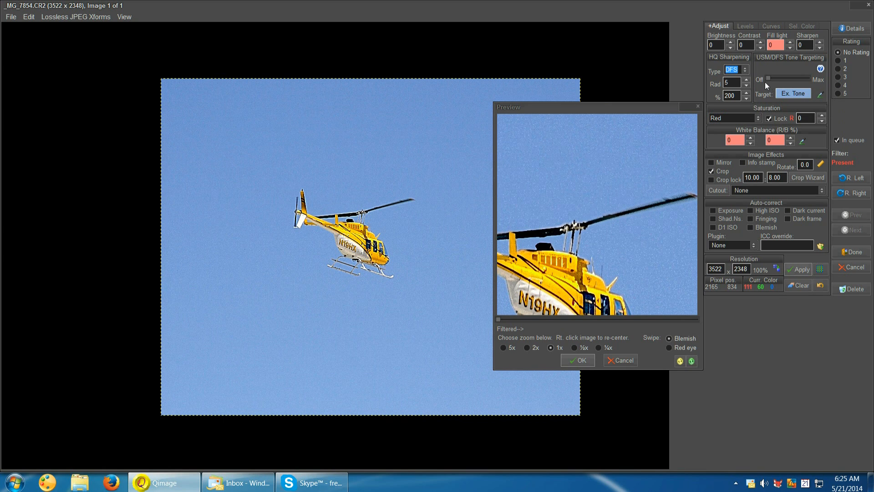
Set the USM/DFS tone targeting to Max, compare the preview with the filter off and on, and finish editing the image.
drag(769, 79, 808, 79)
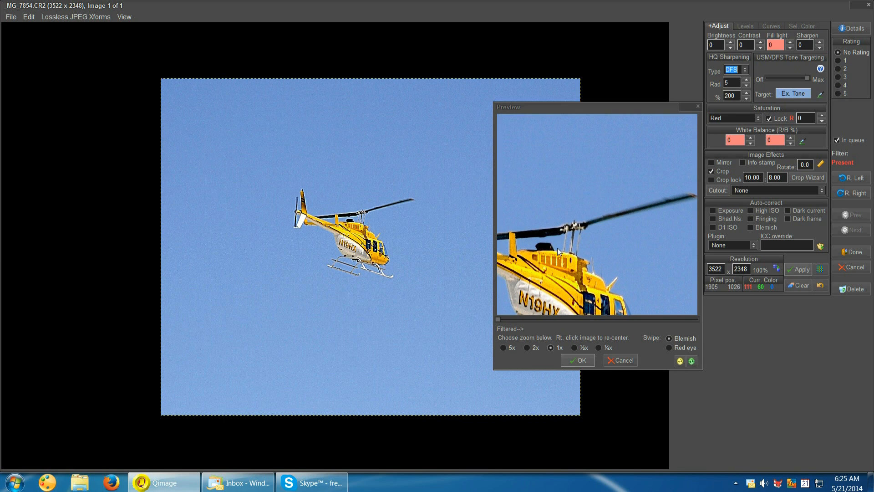
click(679, 361)
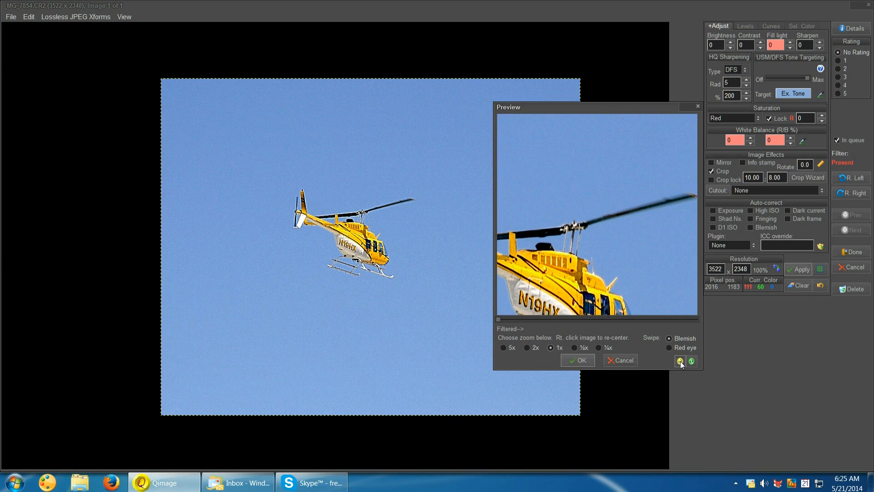
click(680, 362)
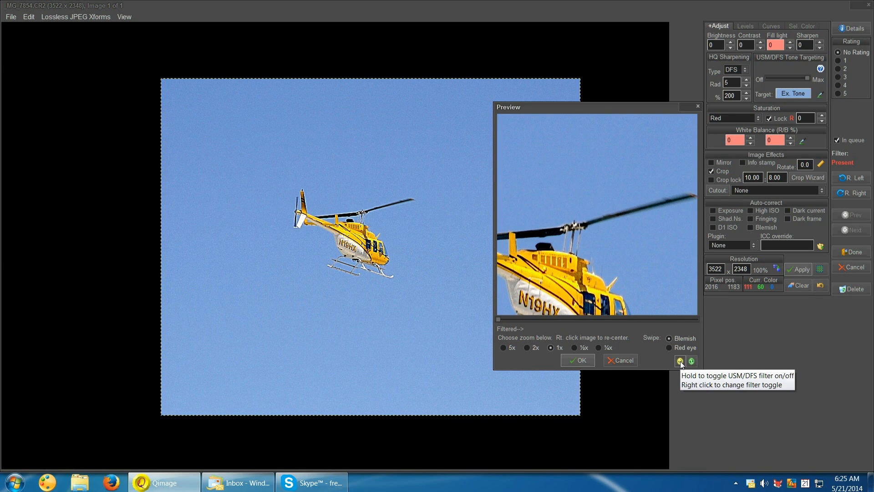
click(680, 362)
click(680, 362)
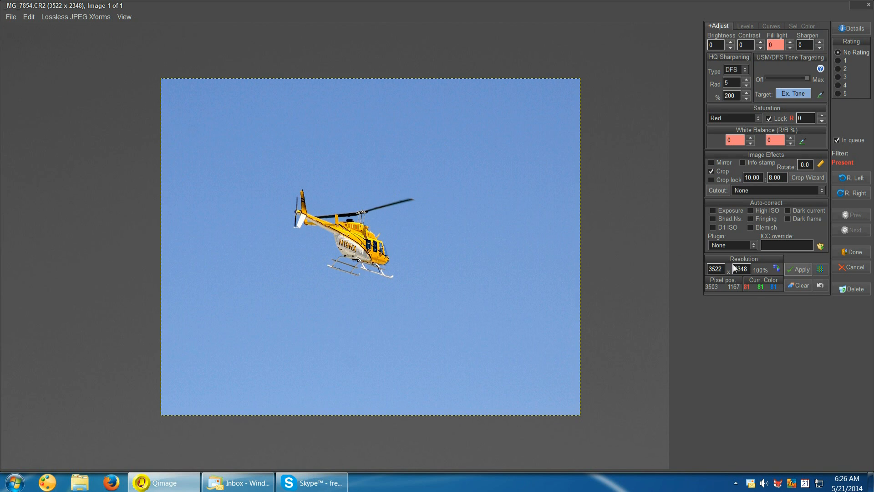
click(854, 252)
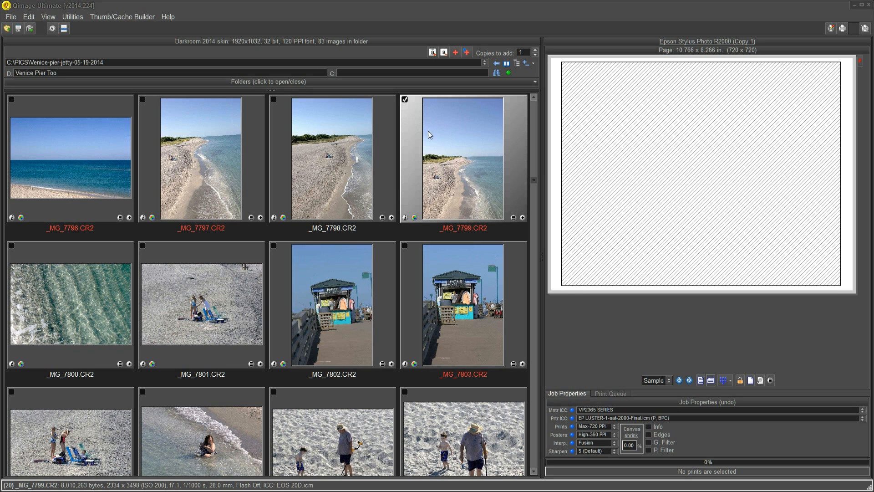
Add _MG_7799.CR2 to the page as a 5.00 x 7.00 print and _MG_7801.CR2 as a 2.50 x 3.50 print.
click(512, 218)
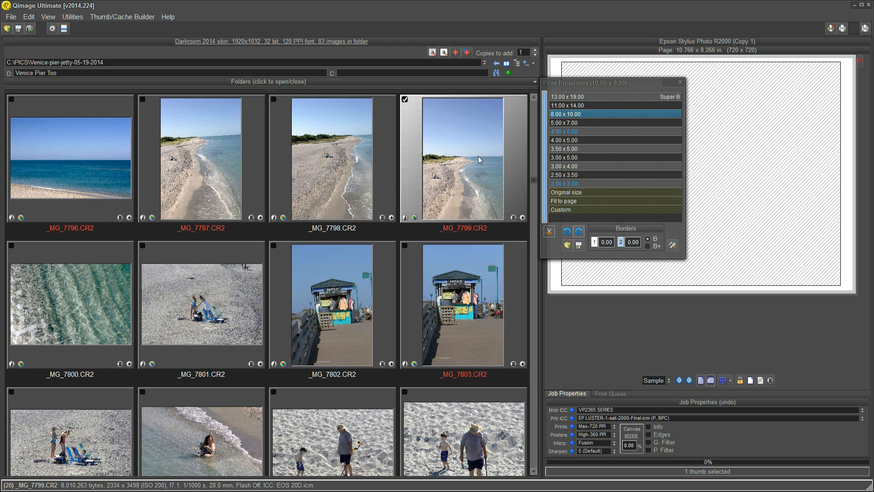
click(569, 122)
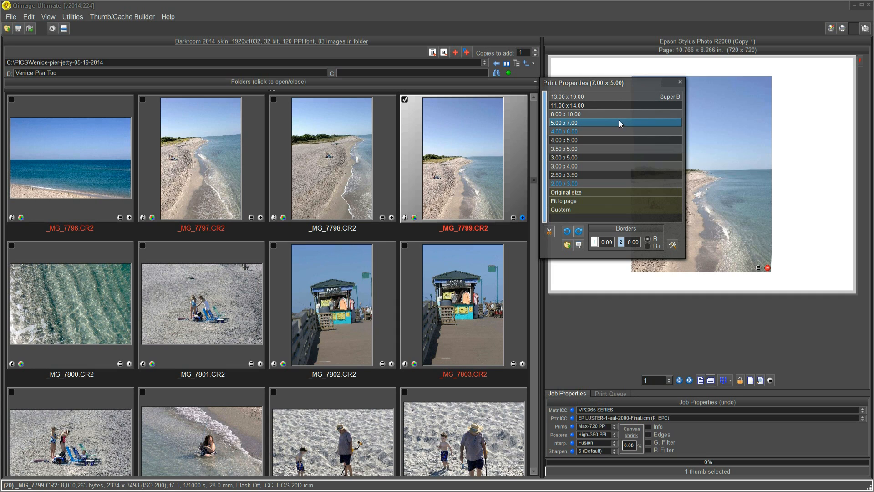
click(680, 82)
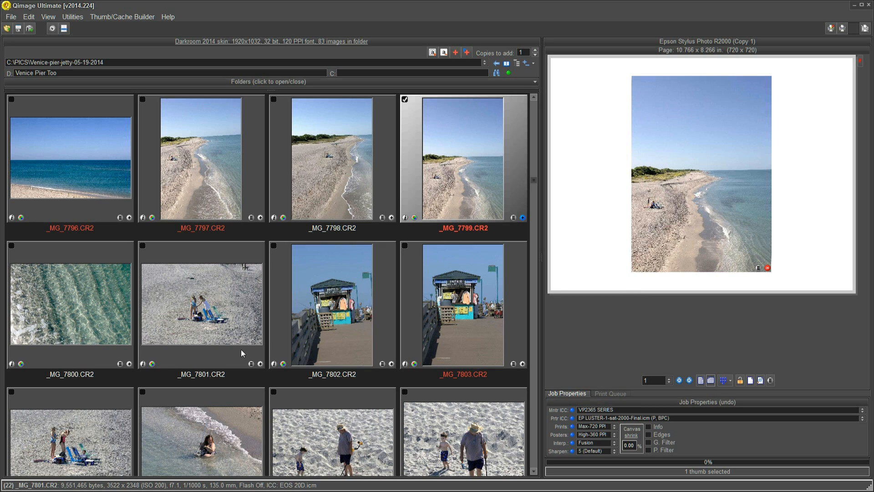
click(248, 363)
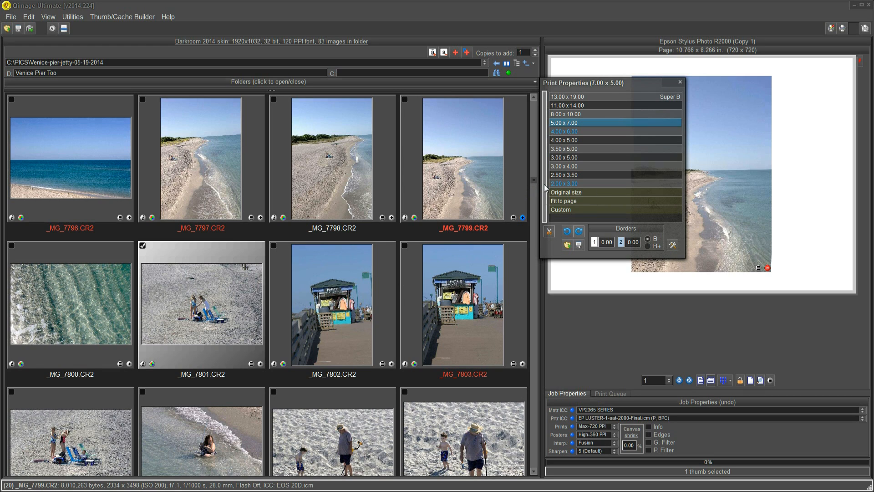
click(577, 176)
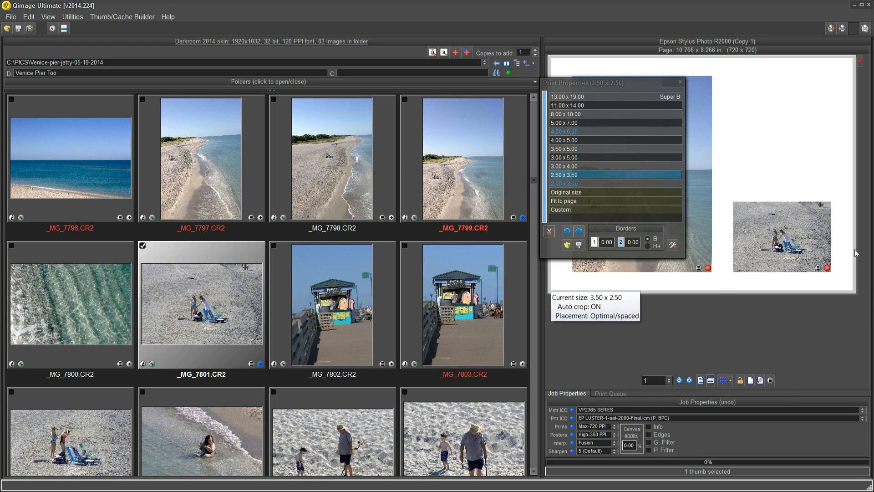
In the Full Page Editor, move the _MG_7801.CR2 print up to about 6.35 in from the page's left edge and 1.25 in from its top.
double_click(835, 302)
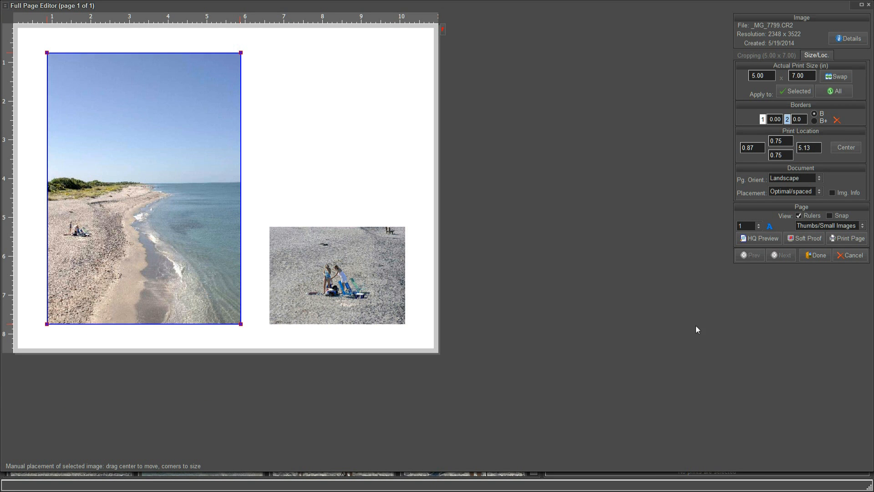
click(746, 56)
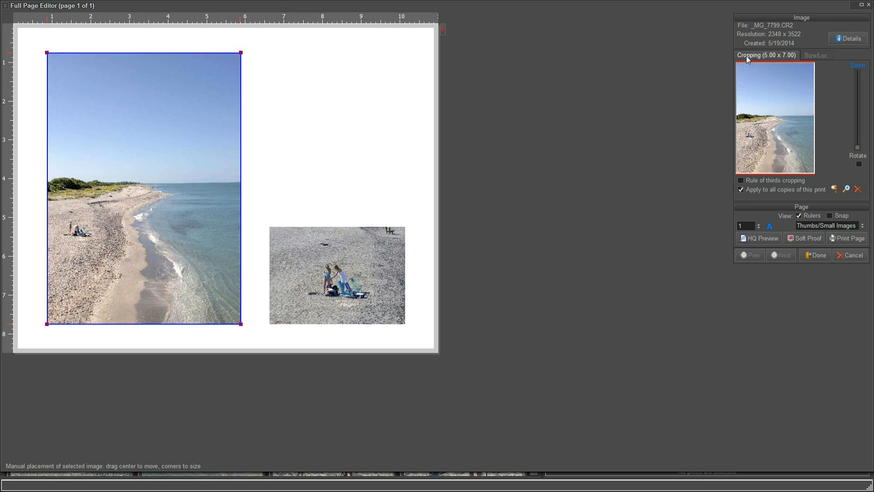
click(809, 57)
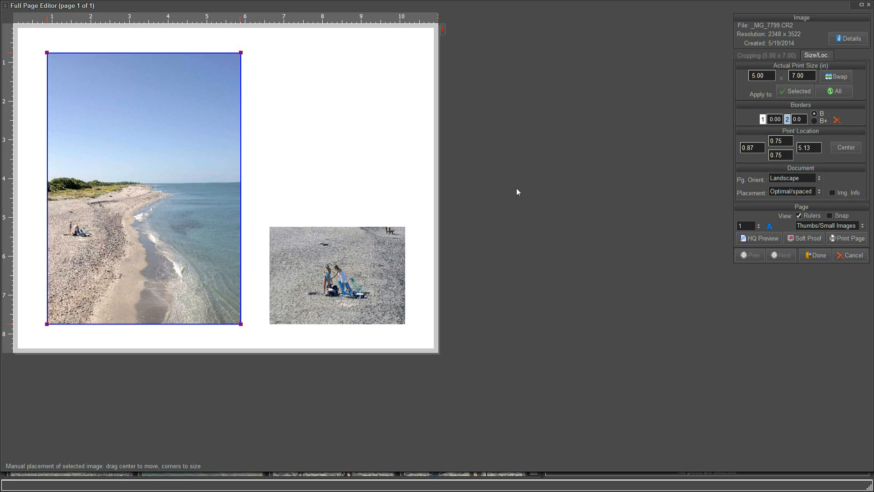
click(350, 270)
drag(350, 270, 345, 135)
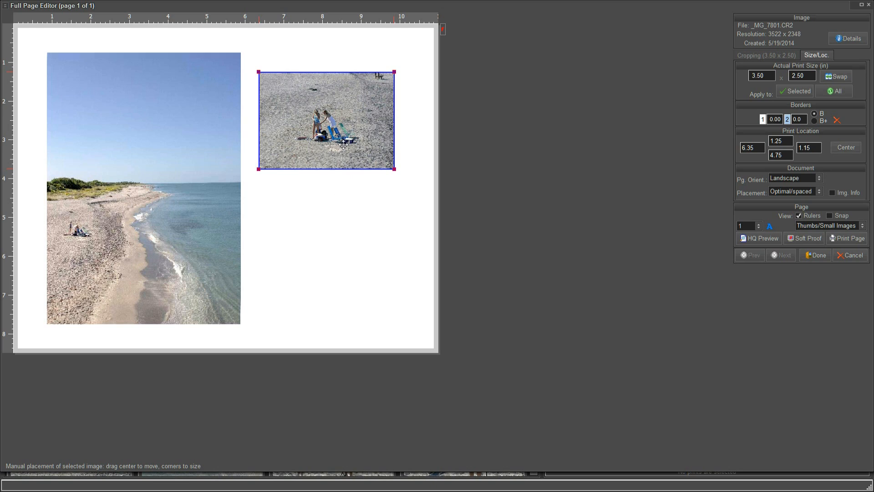
Add a beige photo mat of 0.15 in on every edge to the _MG_7799.CR2 print, shrinking the photo inside the mat.
click(213, 177)
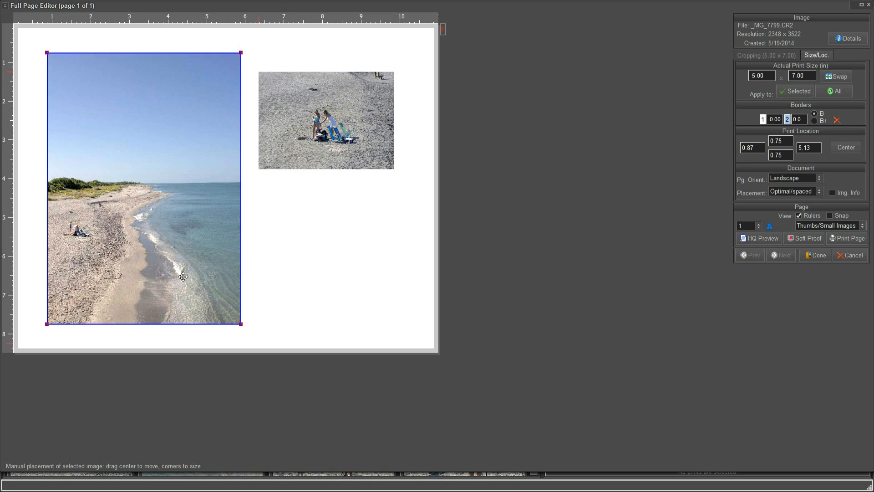
right_click(180, 223)
mouse_move(219, 248)
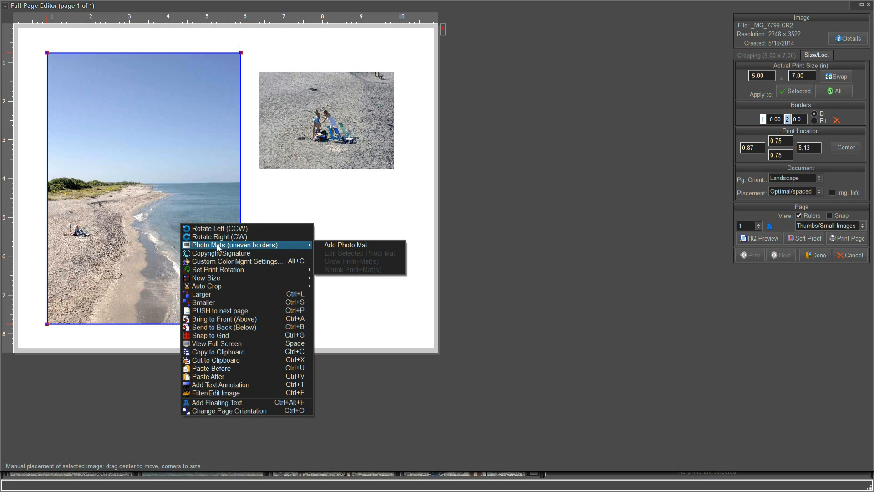
click(344, 245)
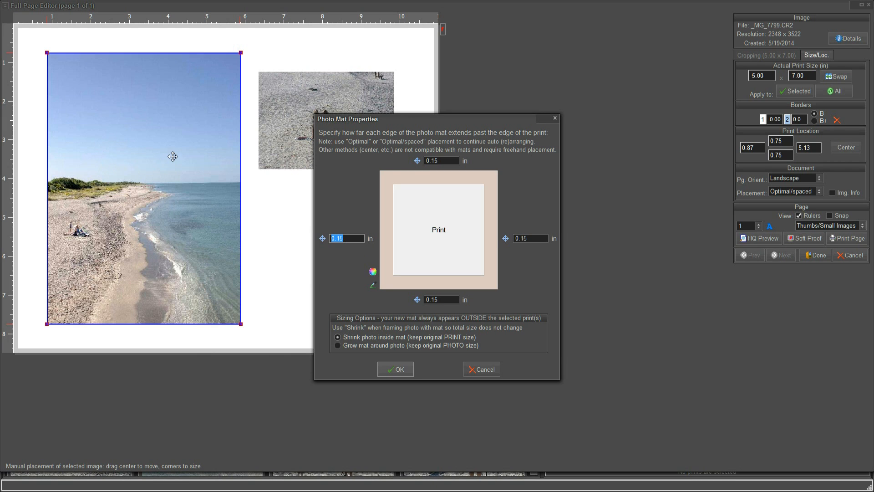
click(373, 271)
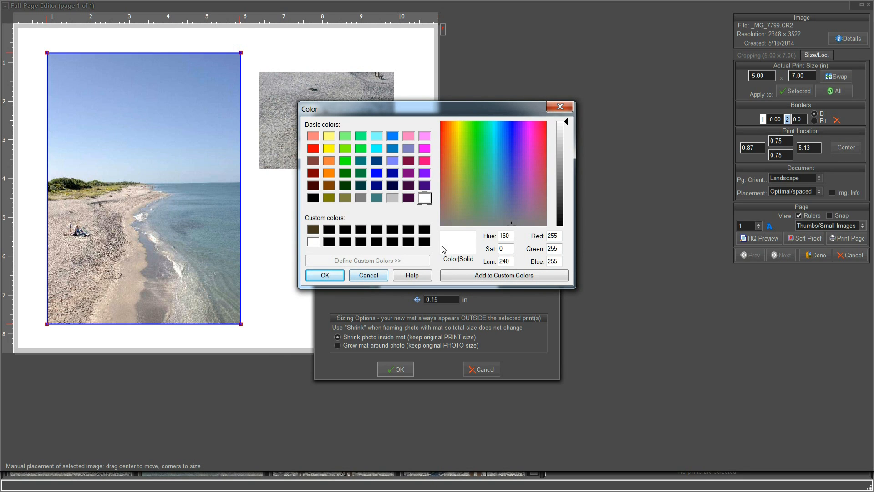
click(368, 275)
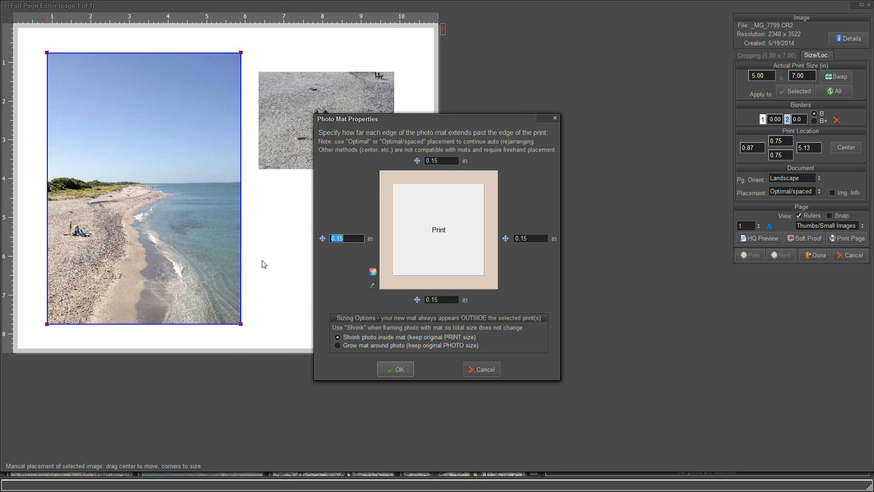
click(392, 369)
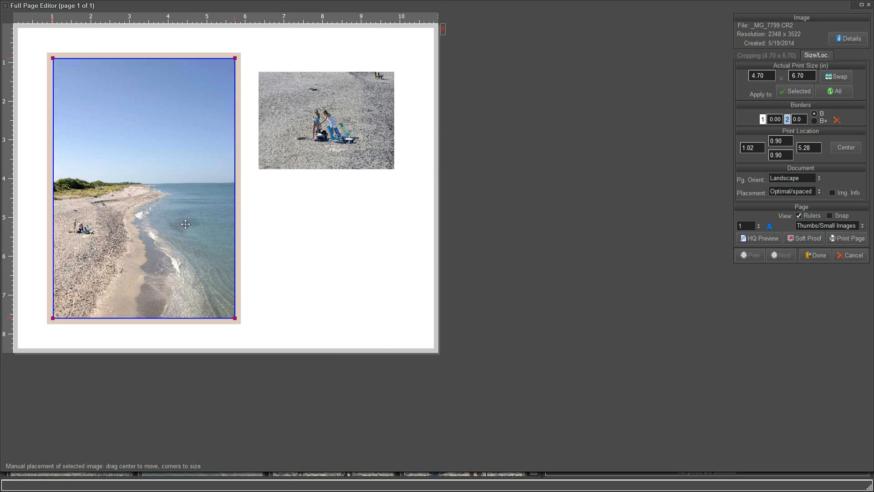
Add a second 0.15 in mat around the beige one, with its blue color sampled from the water in the beach photo.
click(219, 323)
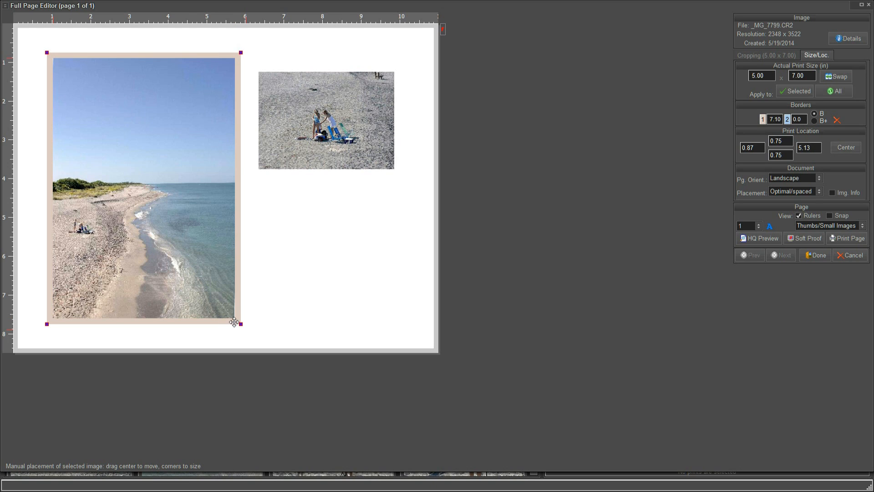
right_click(210, 311)
mouse_move(267, 141)
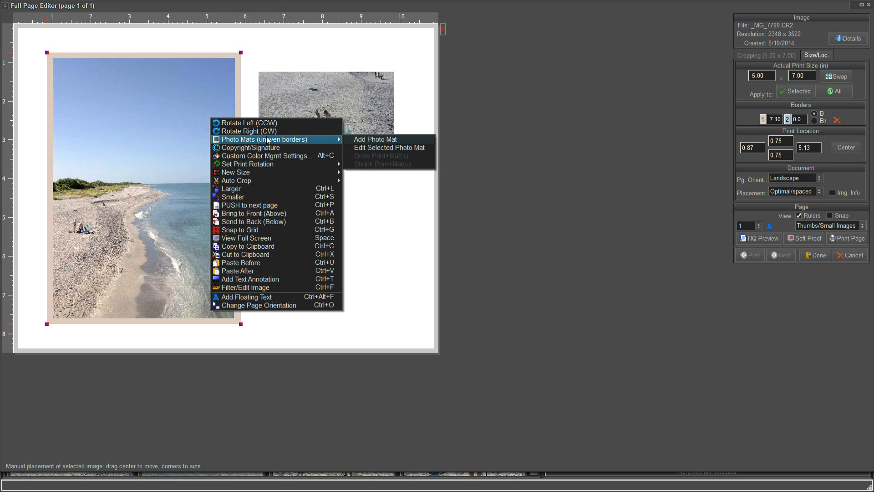
click(360, 139)
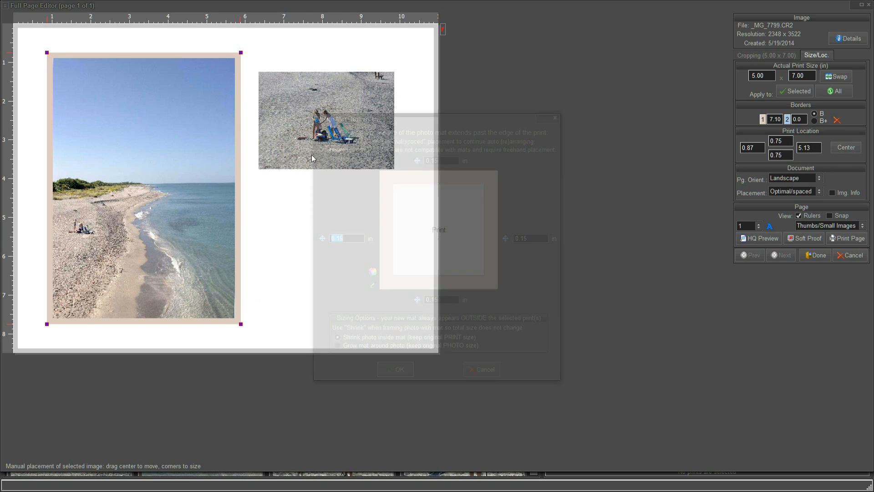
click(372, 285)
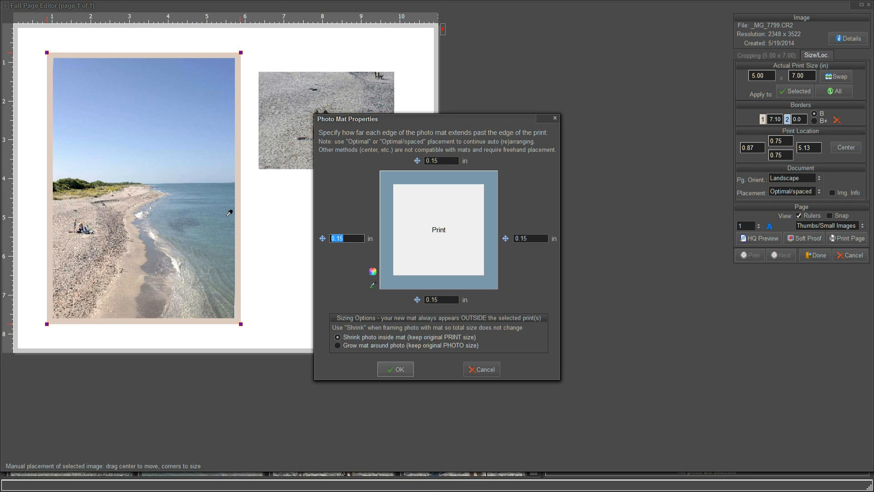
click(199, 198)
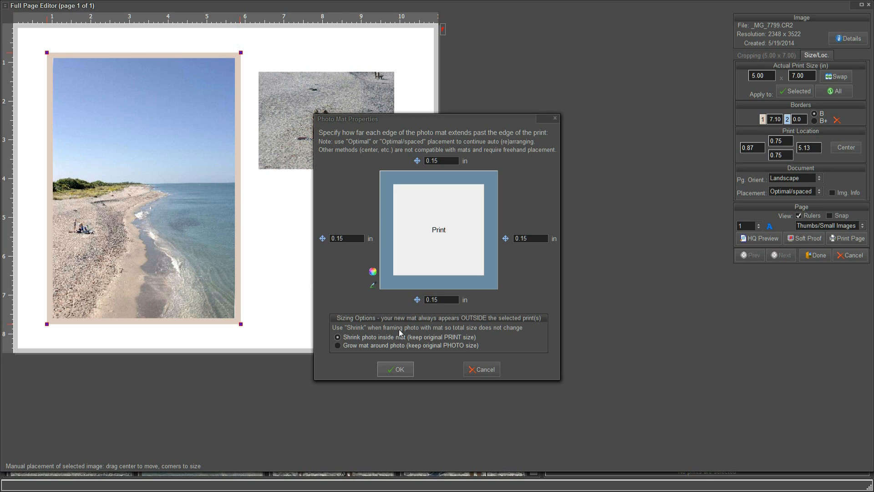
click(396, 368)
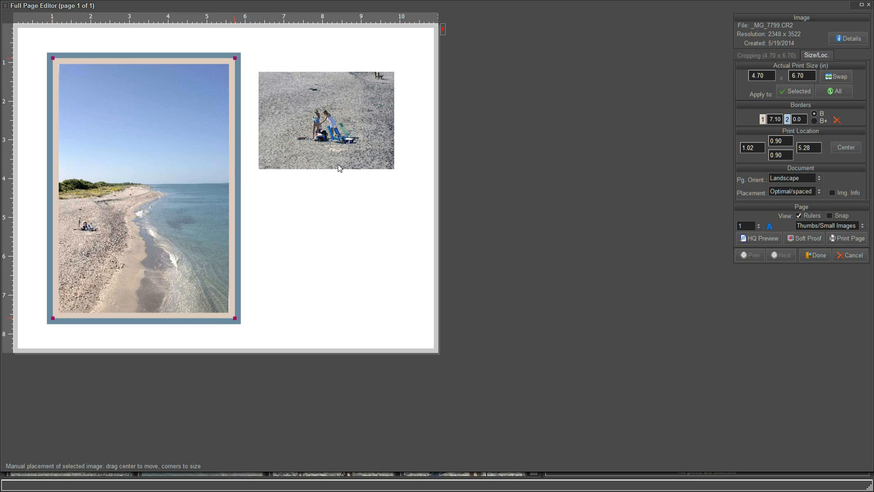
View the editing options of the outer blue photo mat and leave them without changes.
right_click(237, 272)
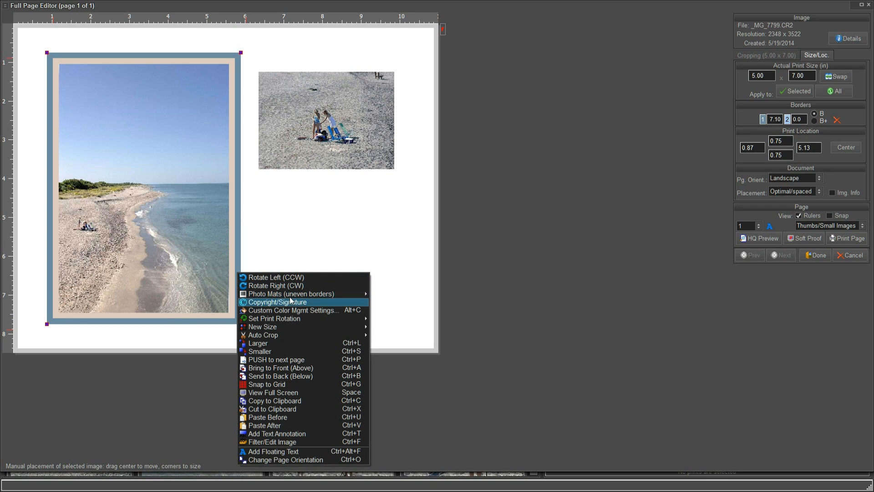
mouse_move(296, 298)
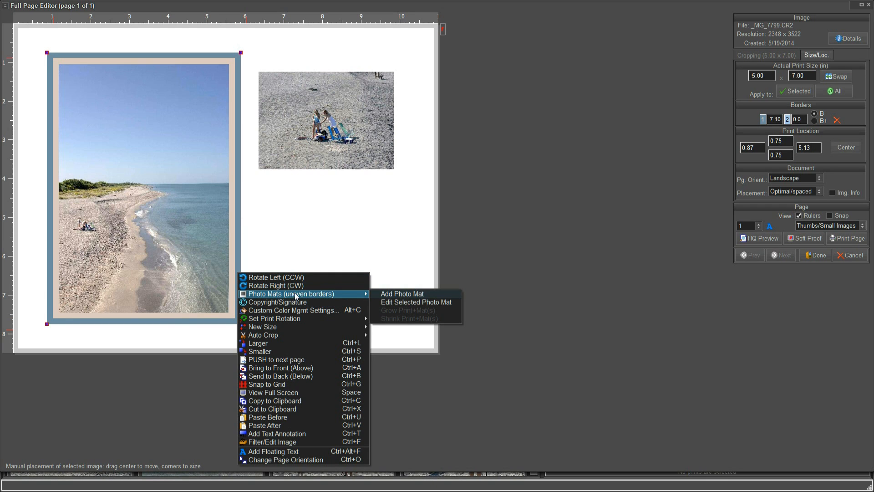
click(413, 303)
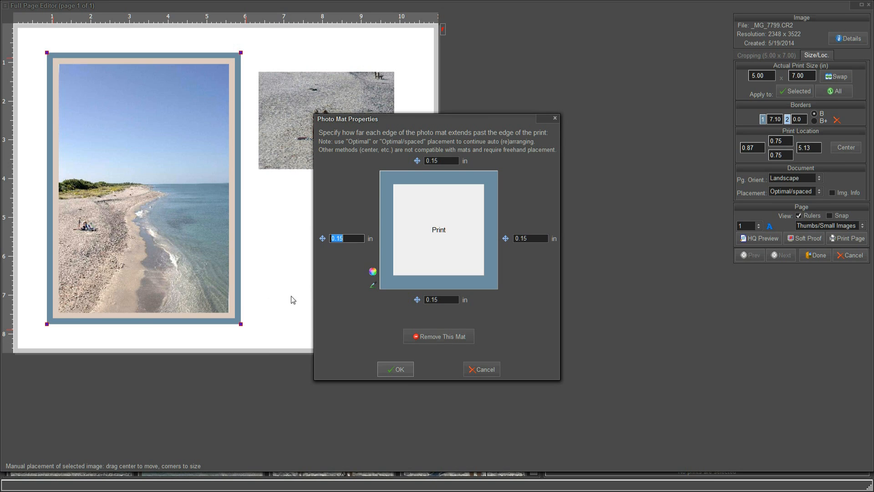
click(486, 370)
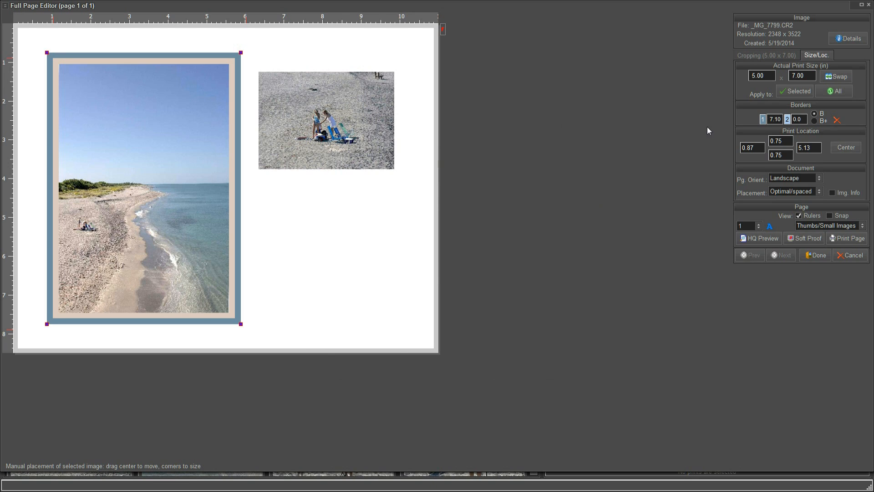
Zoom the crop of the _MG_7801.CR2 print in on the people and beach chairs, and finish the page editing.
click(756, 54)
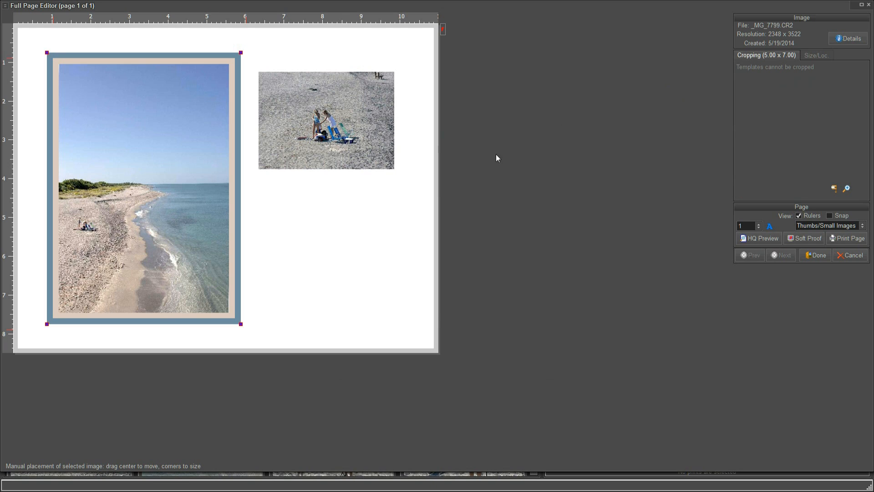
click(367, 135)
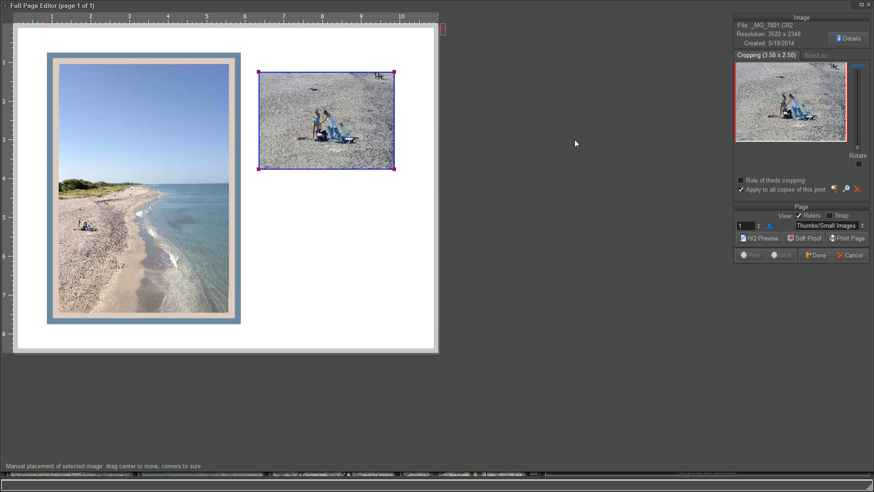
mouse_move(791, 109)
mouse_down()
mouse_move(776, 110)
mouse_move(793, 111)
mouse_up()
drag(858, 151, 810, 111)
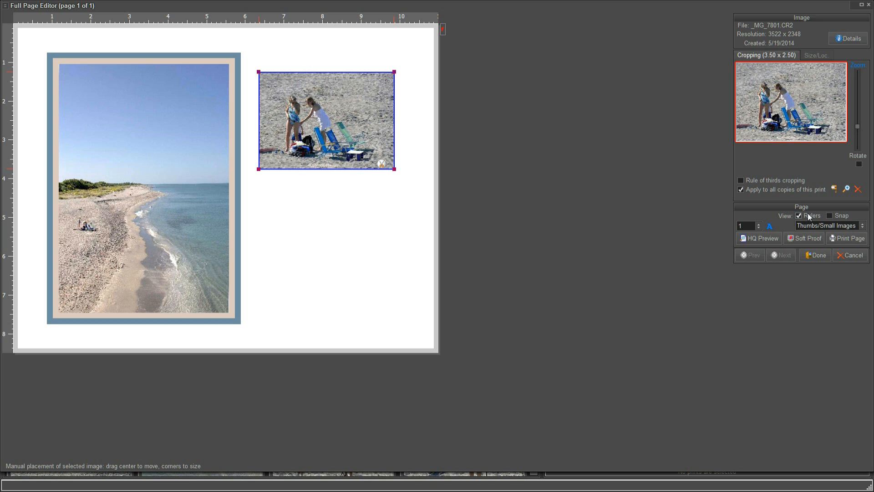
click(806, 256)
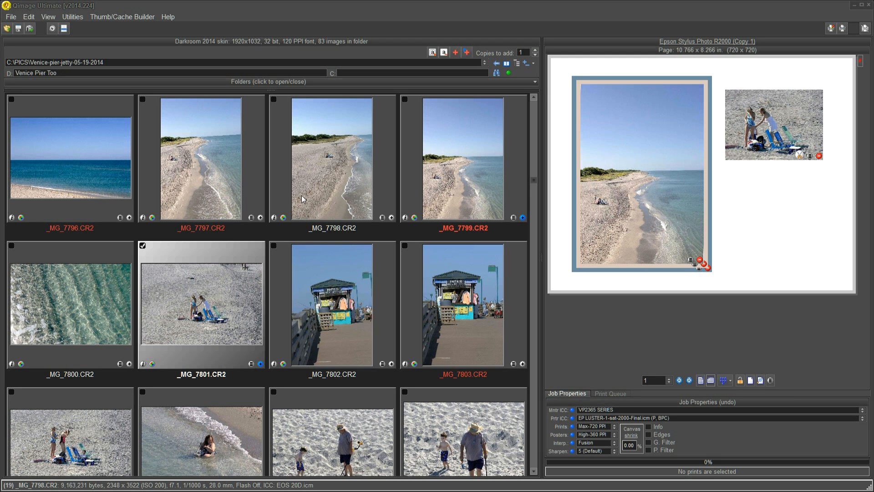
Open the Flash Card Copy/Move tool and review its settings for subfolders, renaming, raw photos and web size copies.
click(30, 29)
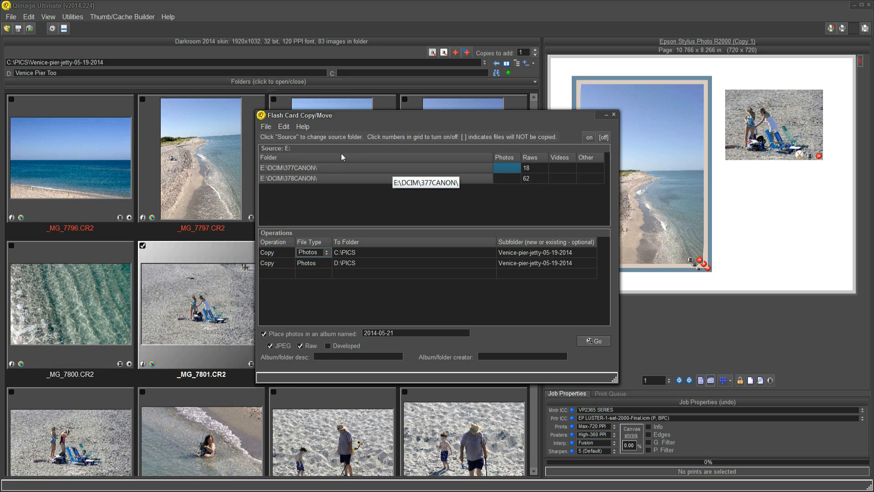
click(282, 127)
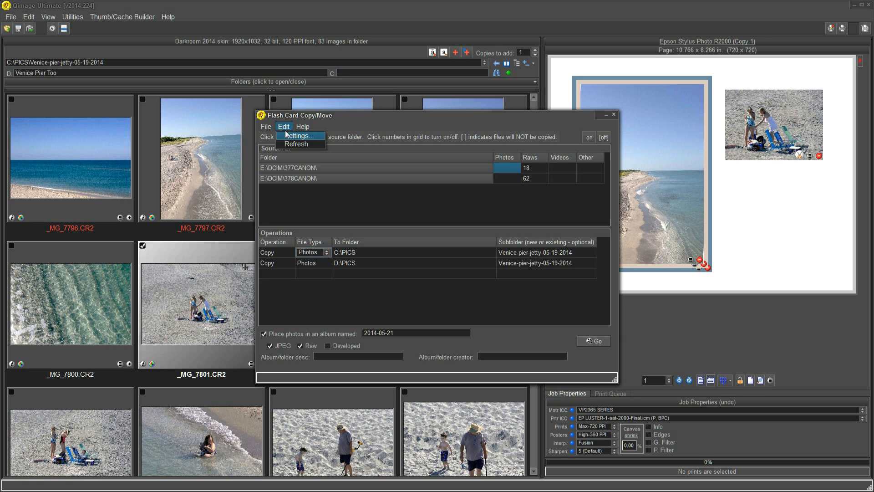
click(297, 137)
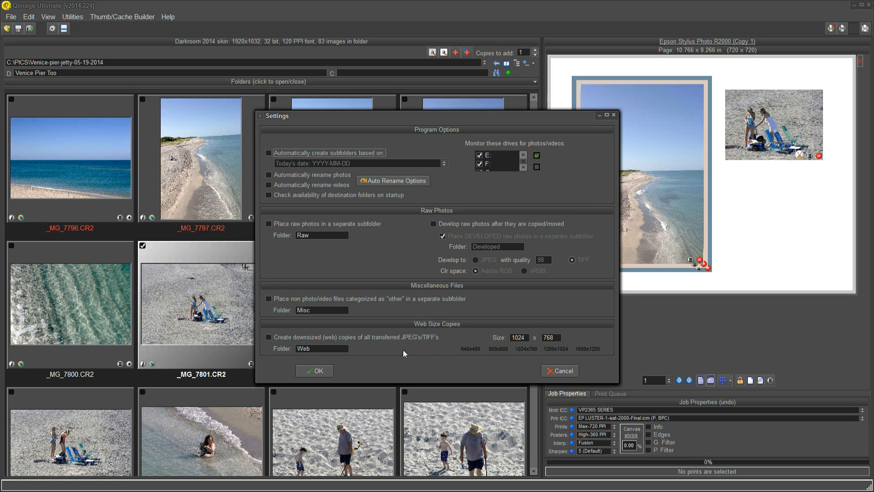
click(314, 370)
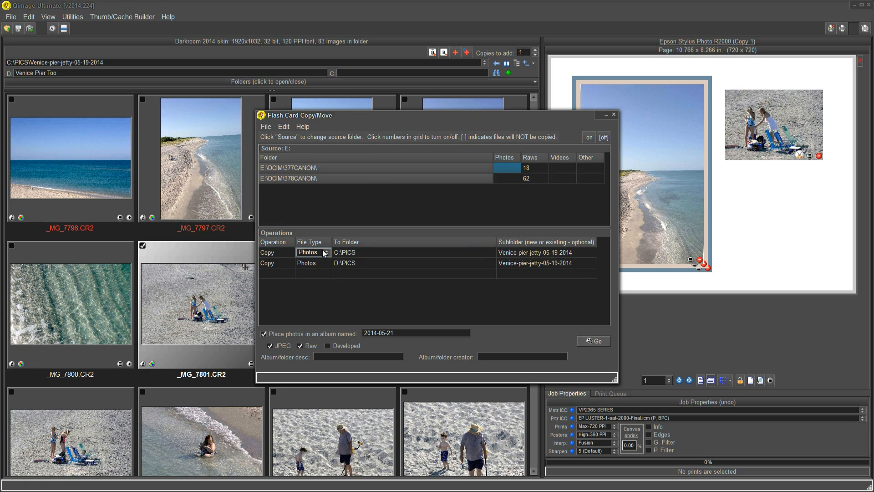
Review the operation choices for the C:\PICS transfer and keep it on Copy.
click(290, 252)
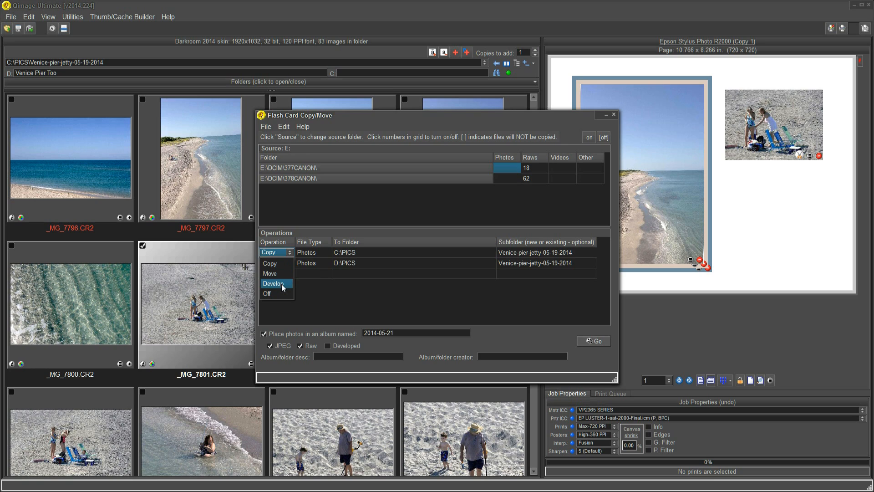
click(279, 250)
click(289, 264)
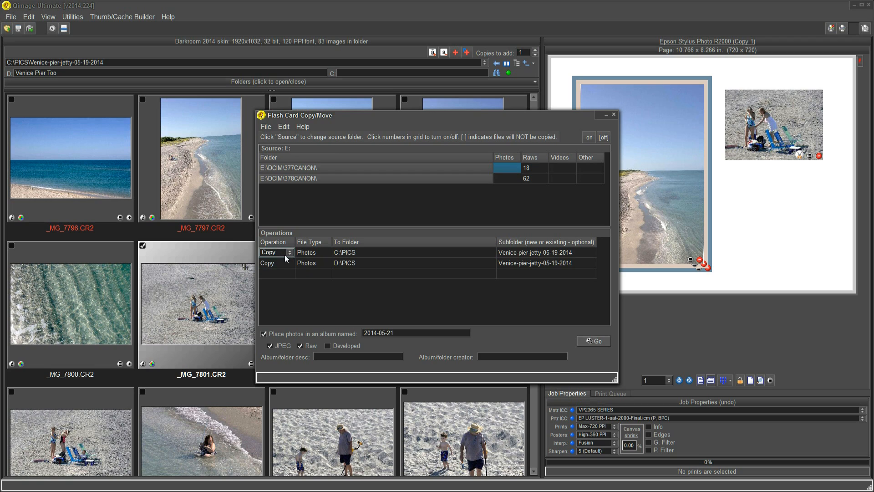
Review the file type, destination folder and subfolder entries of the two copy operations, and close the flash card tool.
click(300, 263)
click(357, 251)
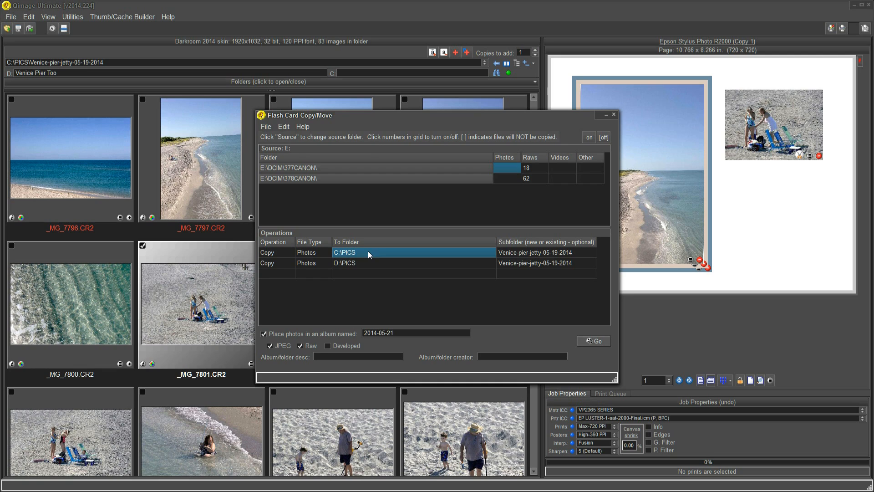
click(316, 263)
click(350, 263)
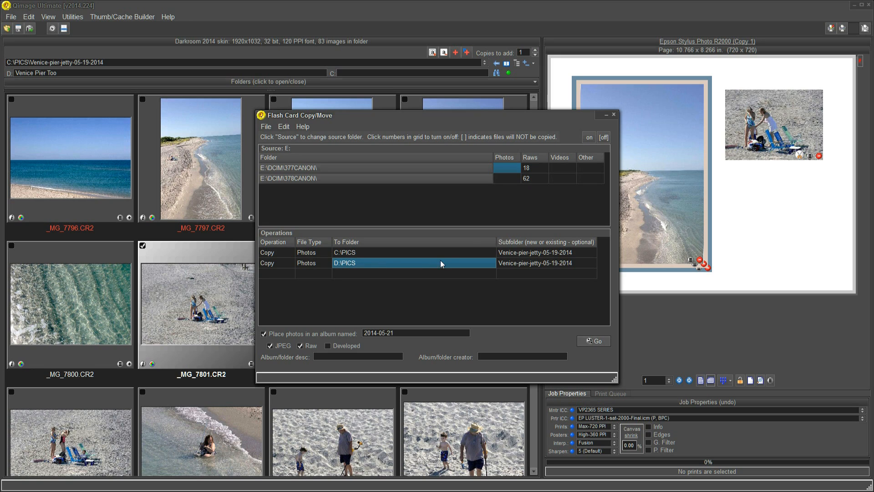
click(557, 253)
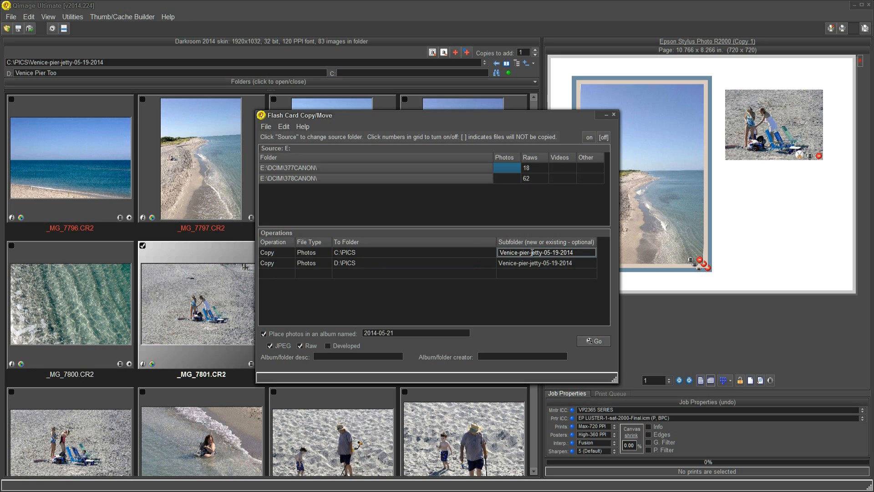
double_click(562, 252)
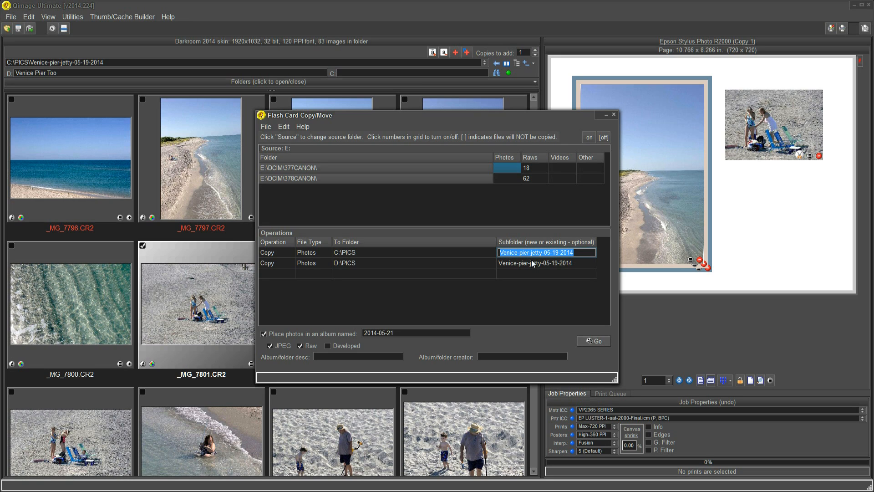
right_click(572, 252)
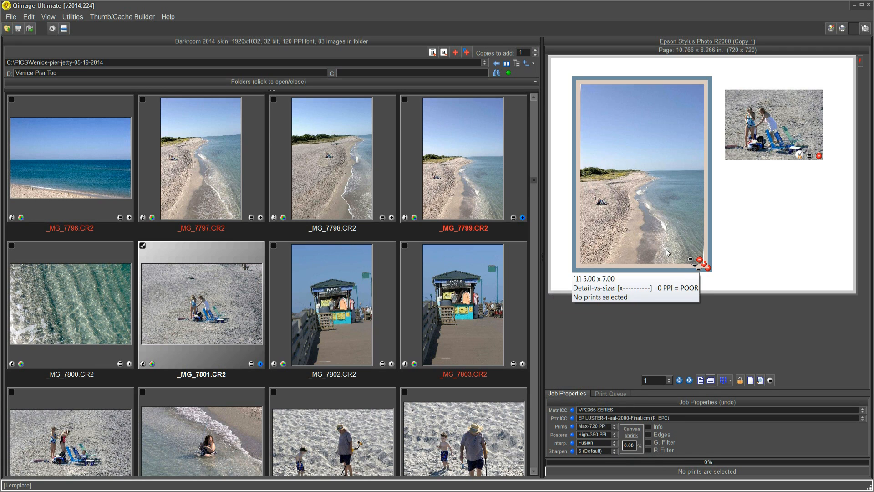
right_click(652, 171)
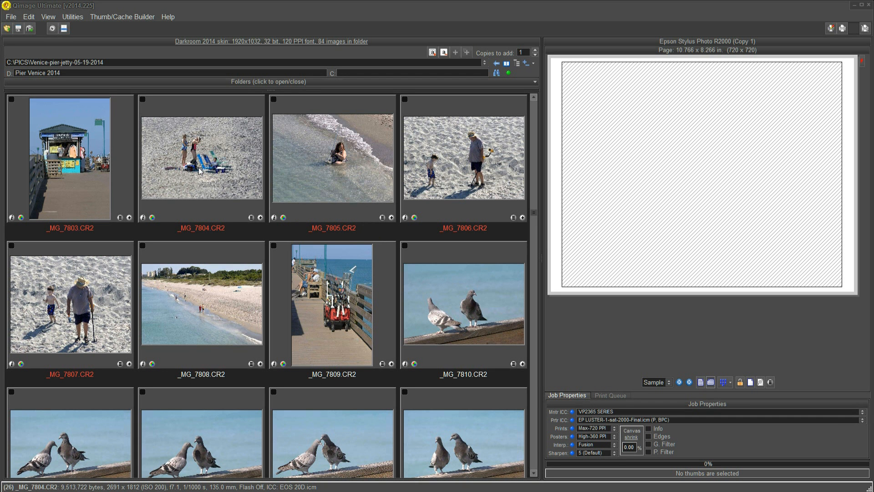
Reopen the Flash Card Copy/Move tool, review the subfolder entries for C:\PICS and D:\PICS, and close it.
click(30, 28)
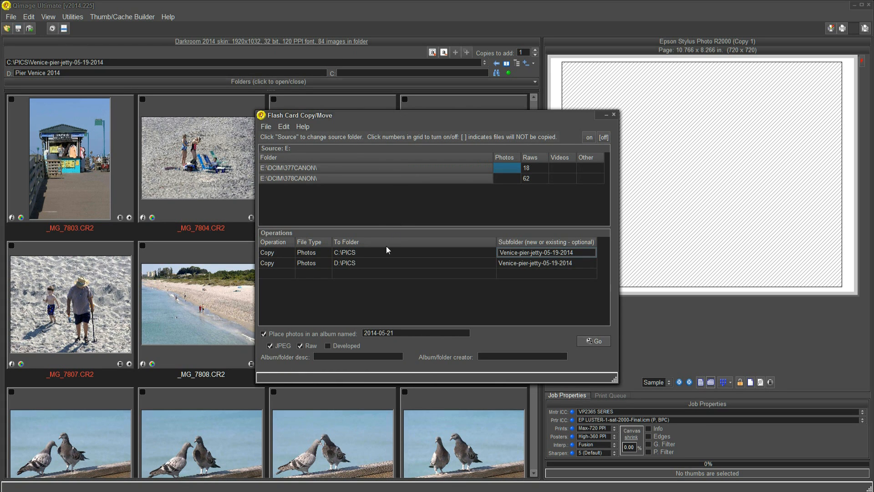
click(567, 262)
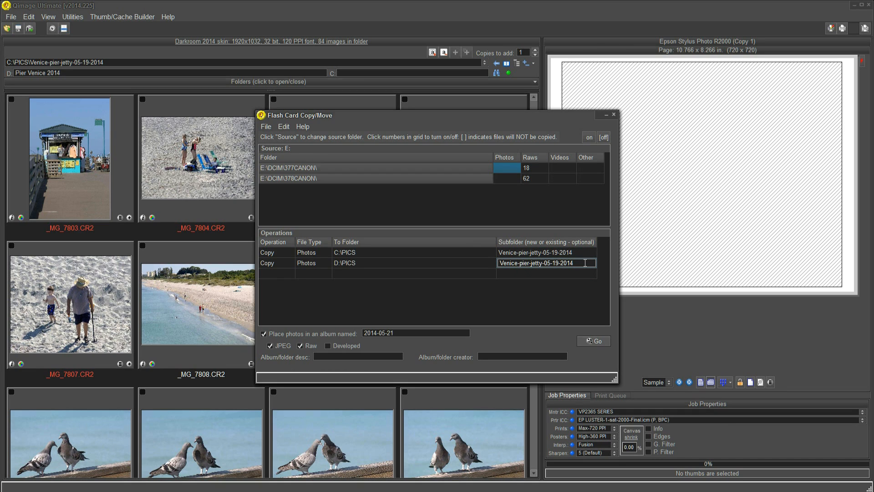
click(571, 252)
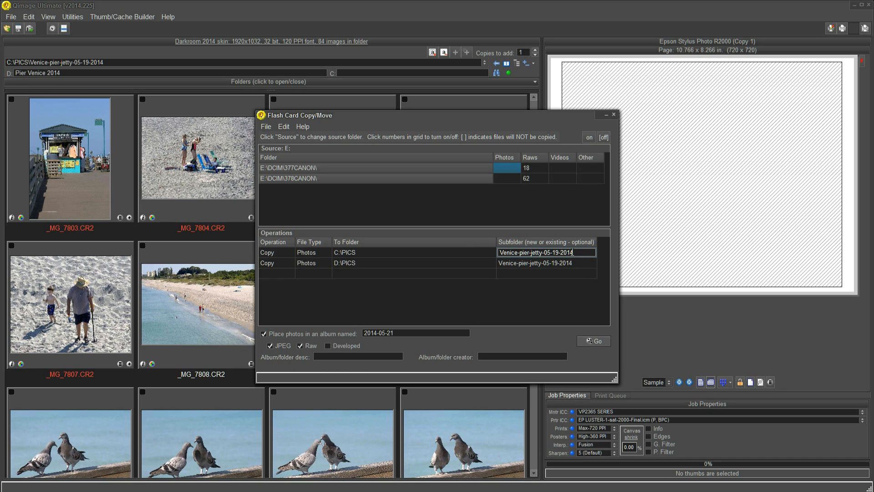
click(553, 261)
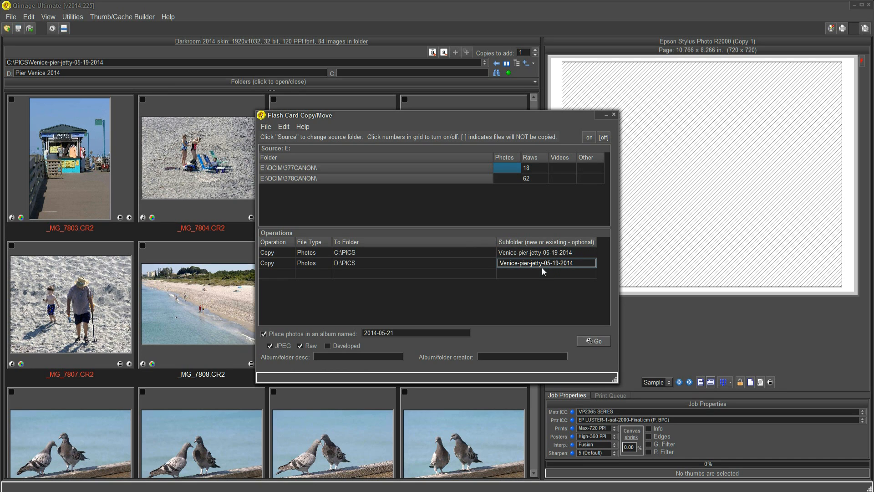
click(543, 270)
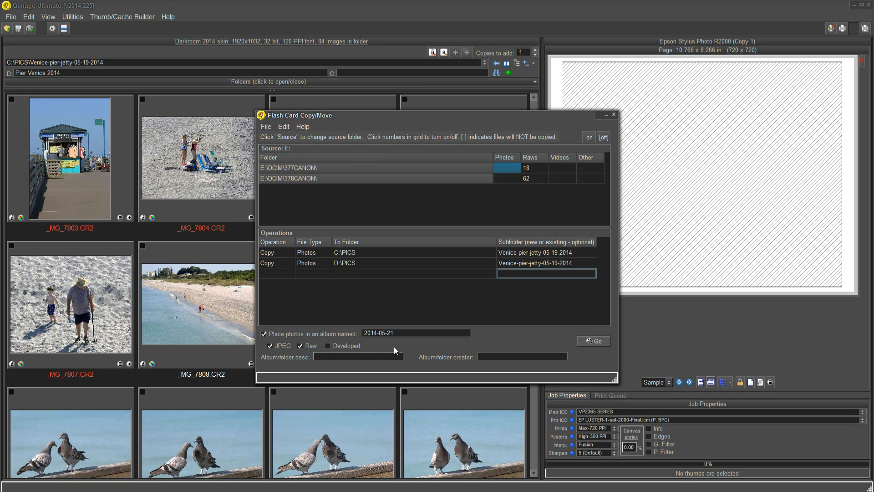
key(Up)
key(Up)
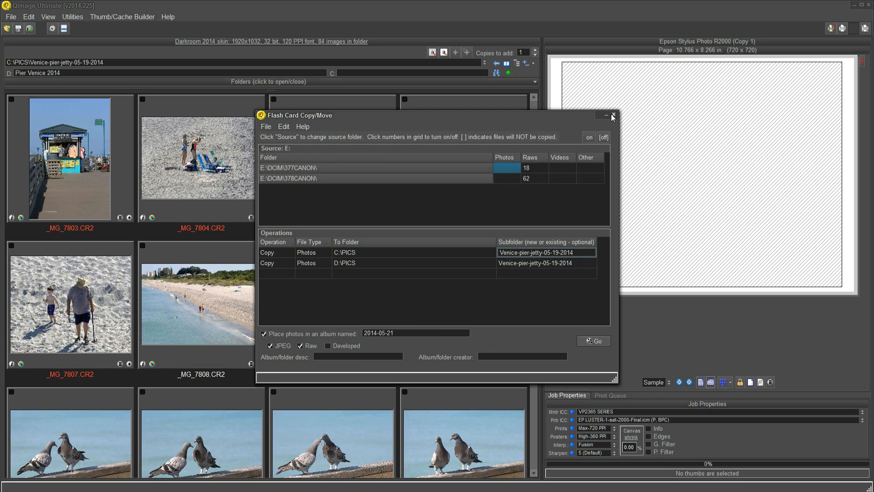
click(613, 115)
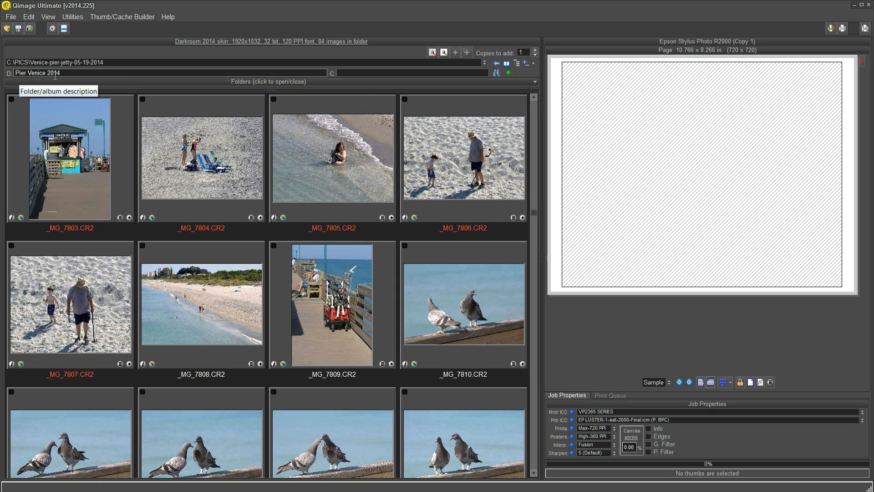
Switch to the C:\PICS\Gocio-Gocio-walk-05-14-2014 folder and search the user data for folders matching "pier".
click(485, 63)
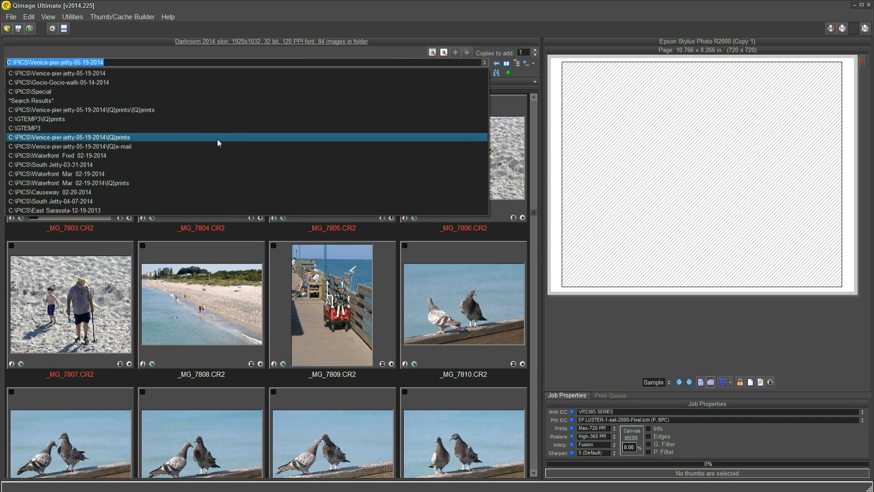
click(114, 81)
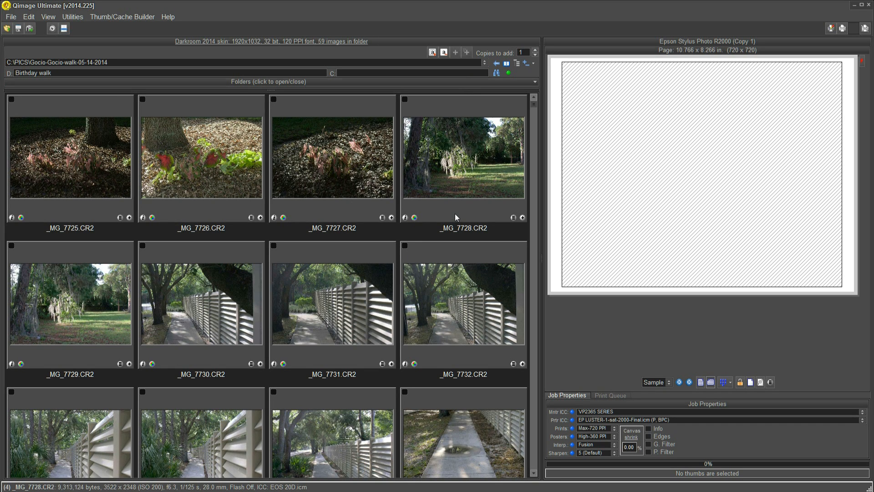
click(496, 73)
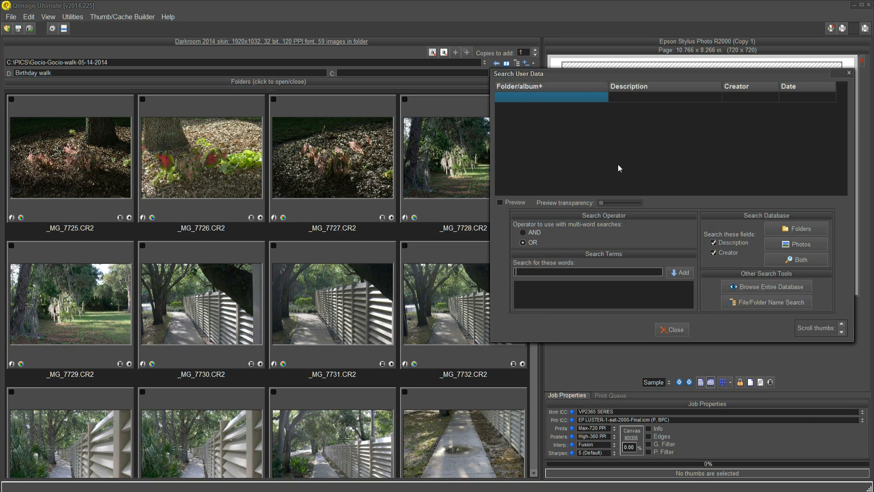
text(pier)
click(680, 272)
click(803, 228)
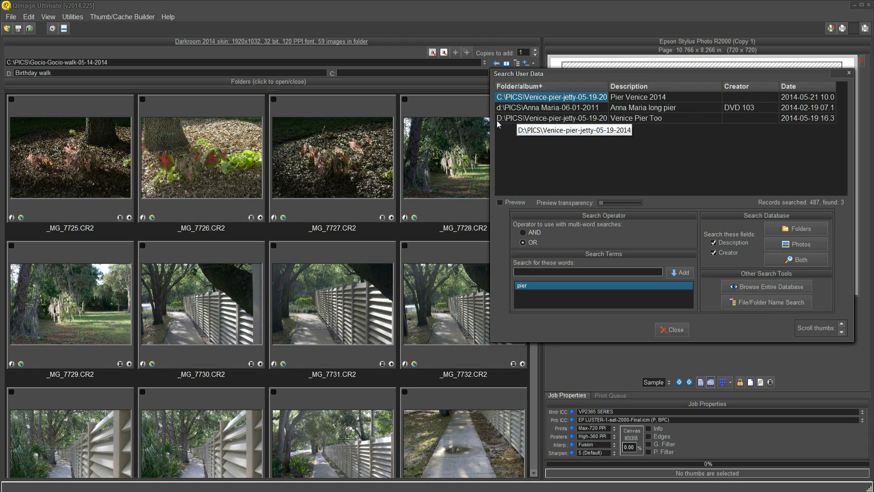
Open the C:\PICS\Venice-pier-jetty-05-19-2014 folder from the search results and browse to its pigeon photos.
double_click(556, 100)
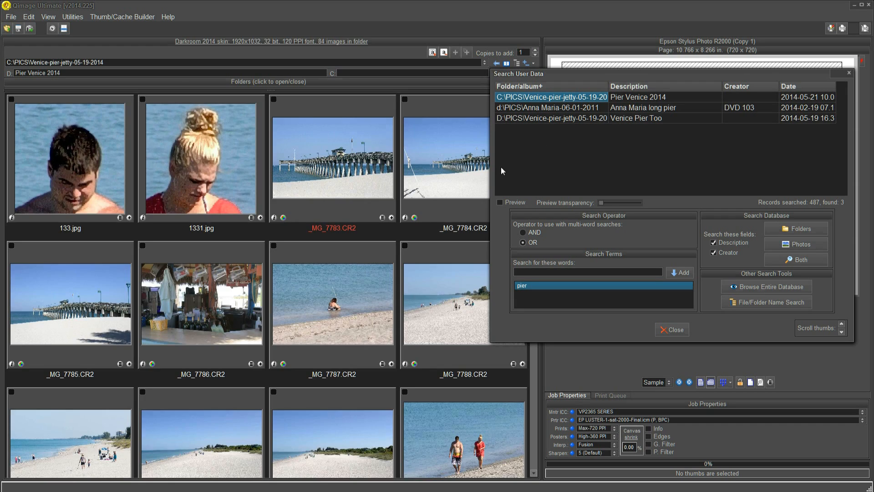
scroll(385, 237, down, 5)
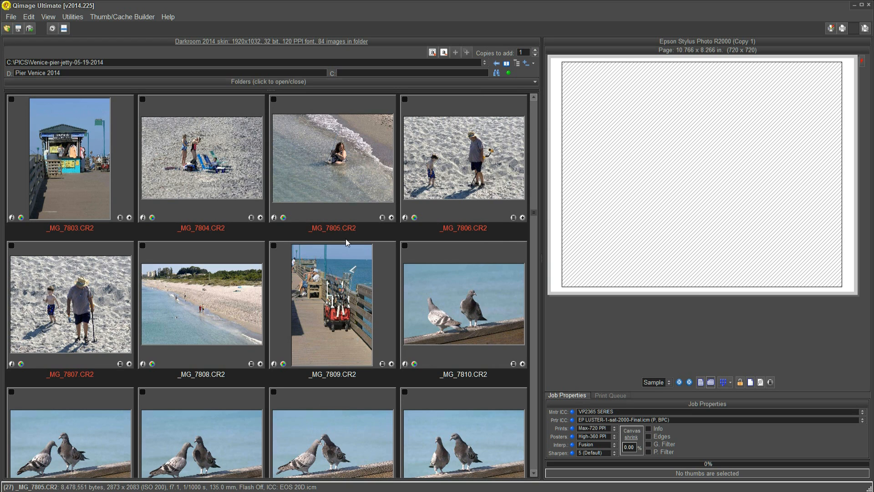
scroll(348, 244, down, 1)
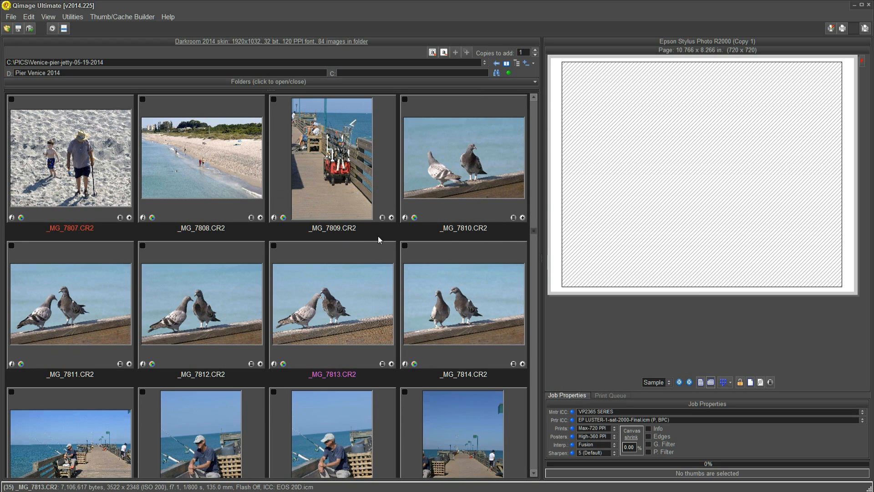
Select the pigeon photos _MG_7810.CR2 through _MG_7814.CR2 and give them all the description "bird pigeons".
click(436, 176)
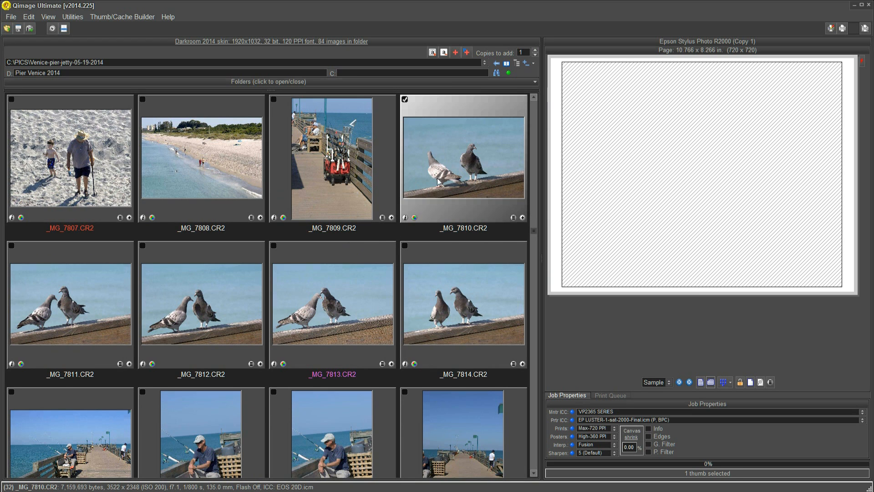
shift+click(424, 299)
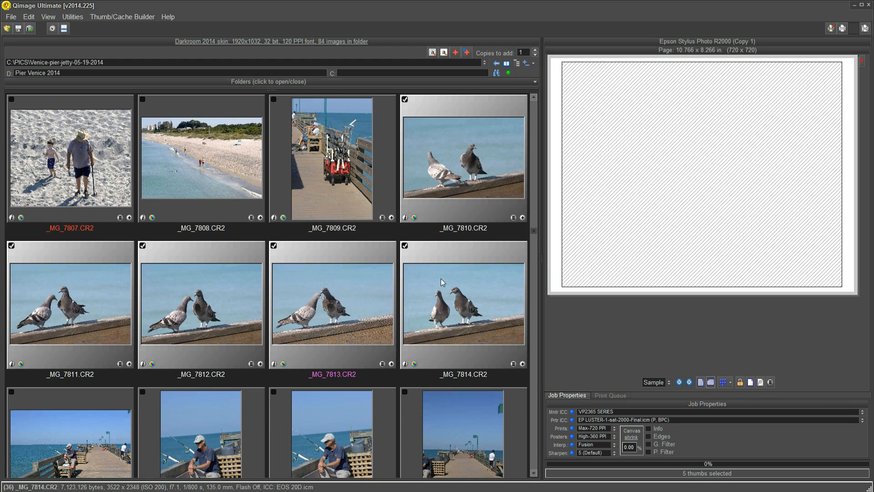
click(404, 217)
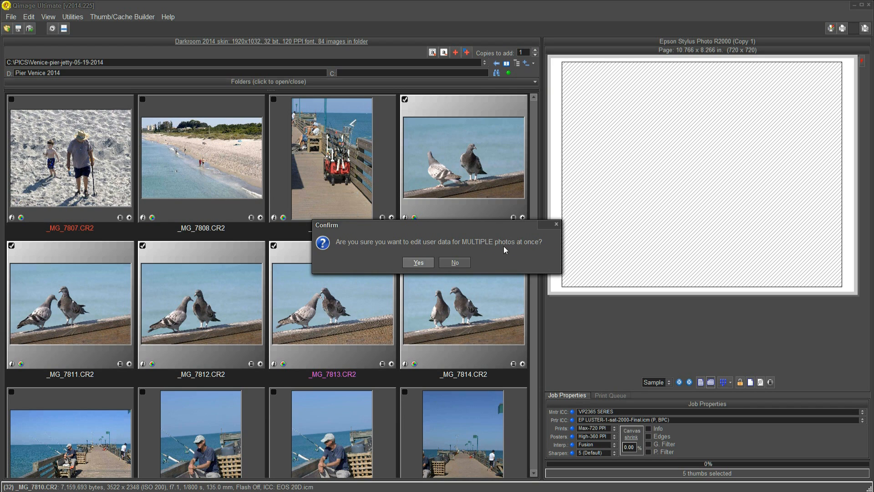
click(418, 262)
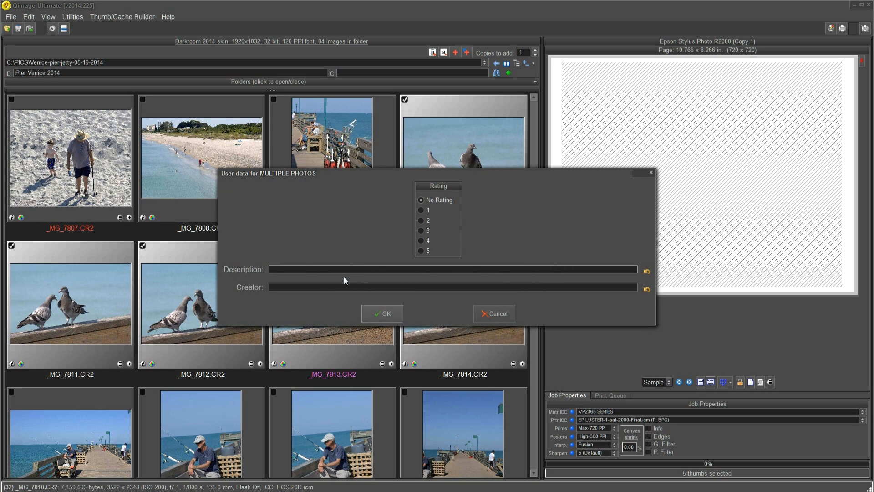
text(bird pigeons)
click(382, 314)
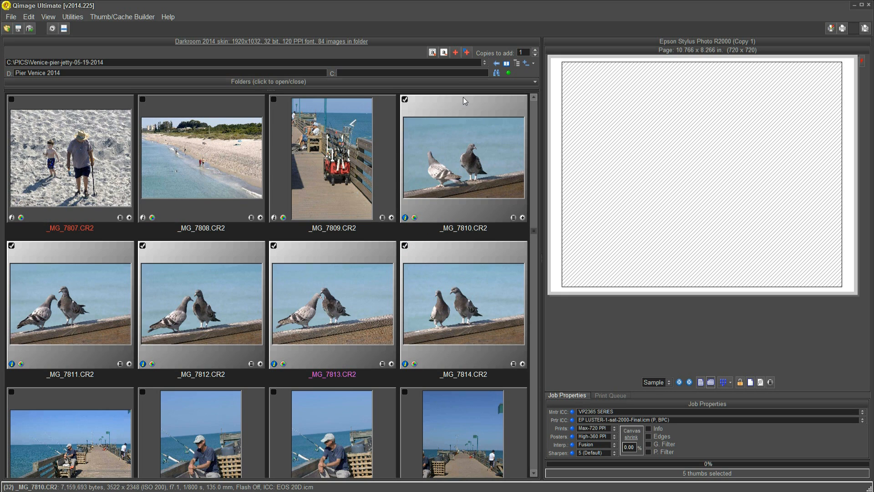
Switch to the C:\PICS\Special folder and search the user data for photos matching "bird".
click(485, 63)
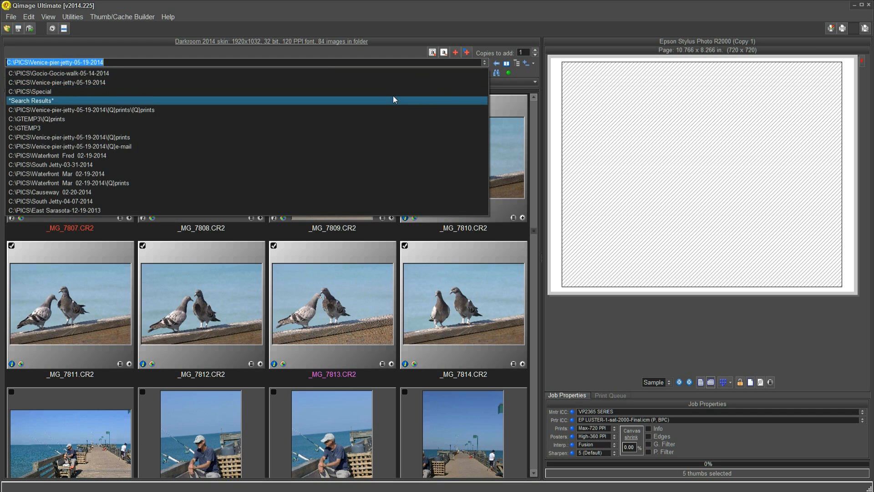
click(392, 95)
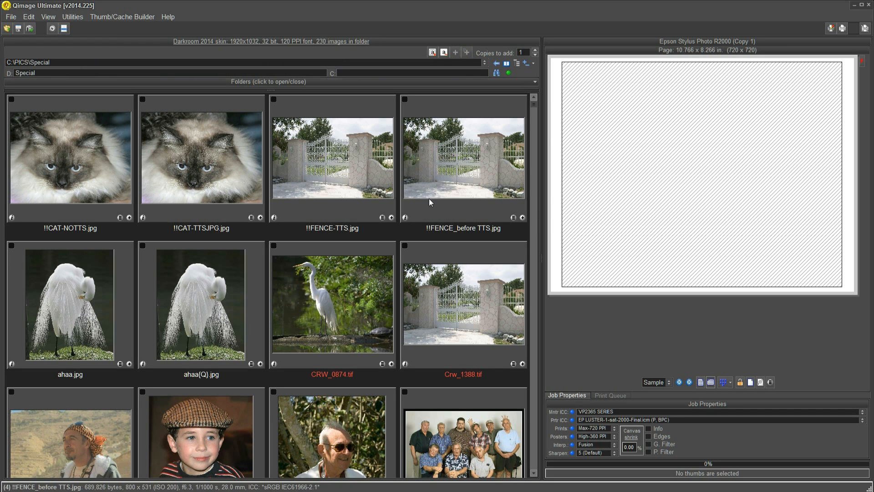
click(497, 73)
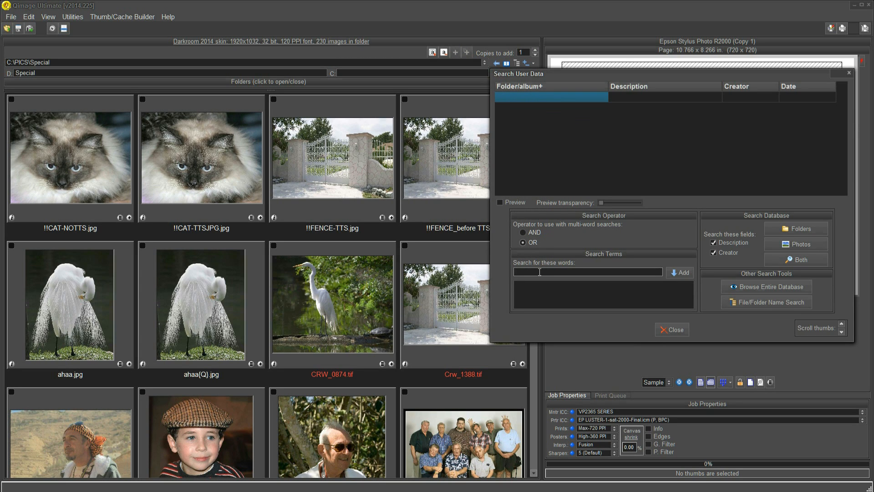
text(bird)
click(679, 273)
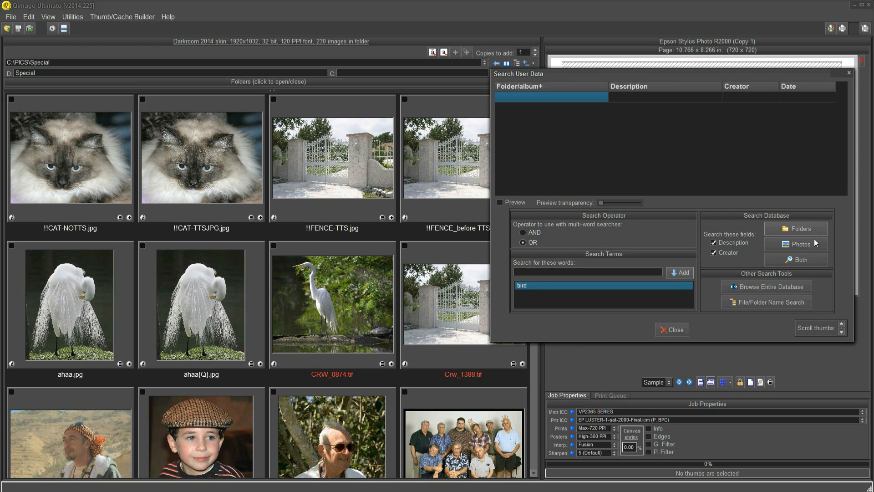
click(804, 244)
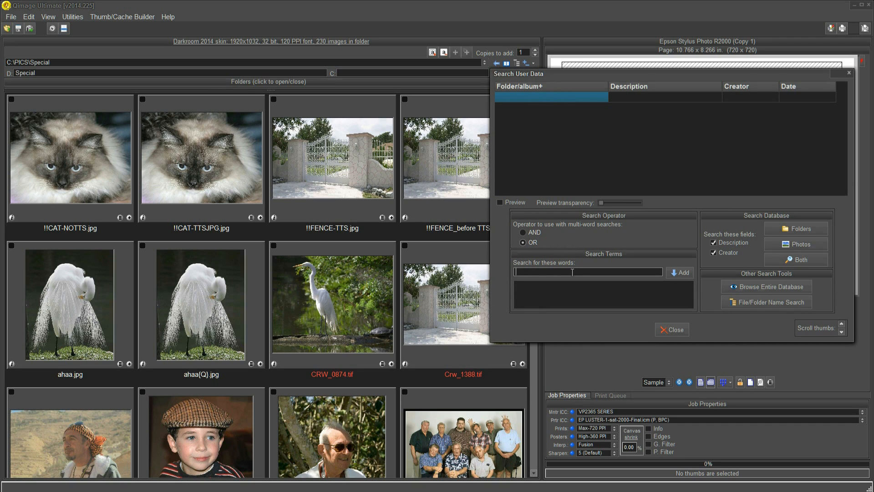
Search the user data for photos matching the word "pigeons".
text(pigeons)
click(680, 272)
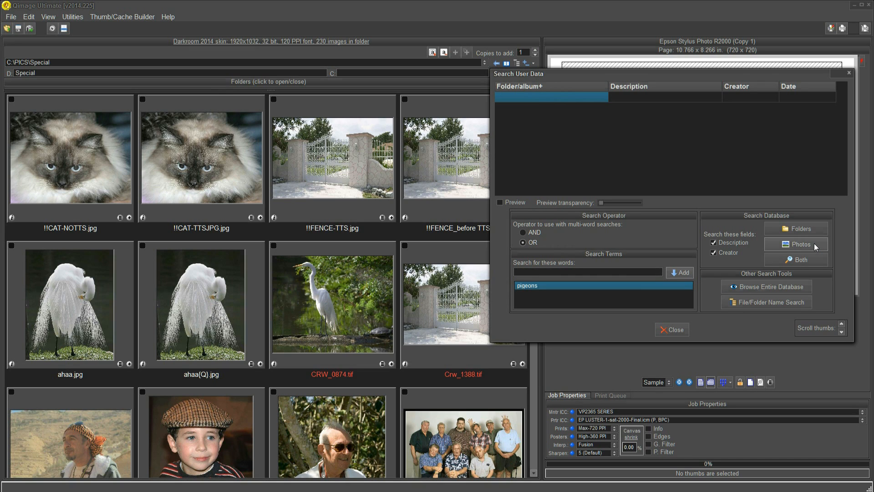
click(801, 245)
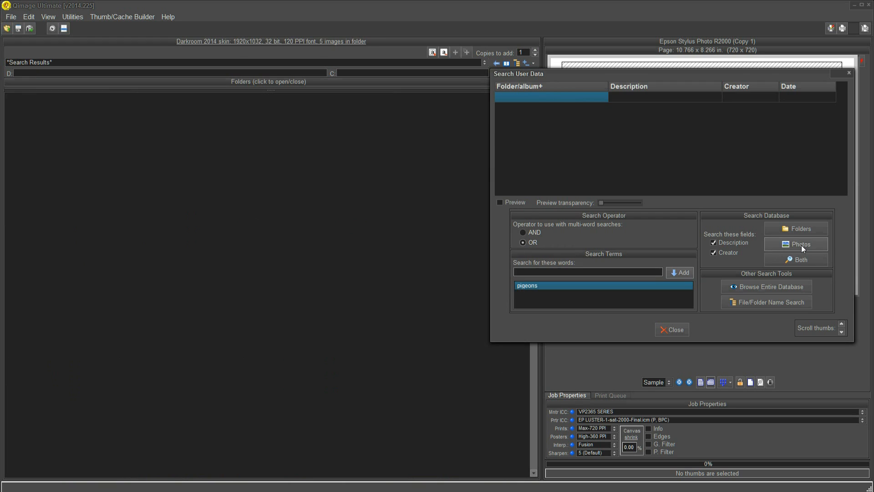